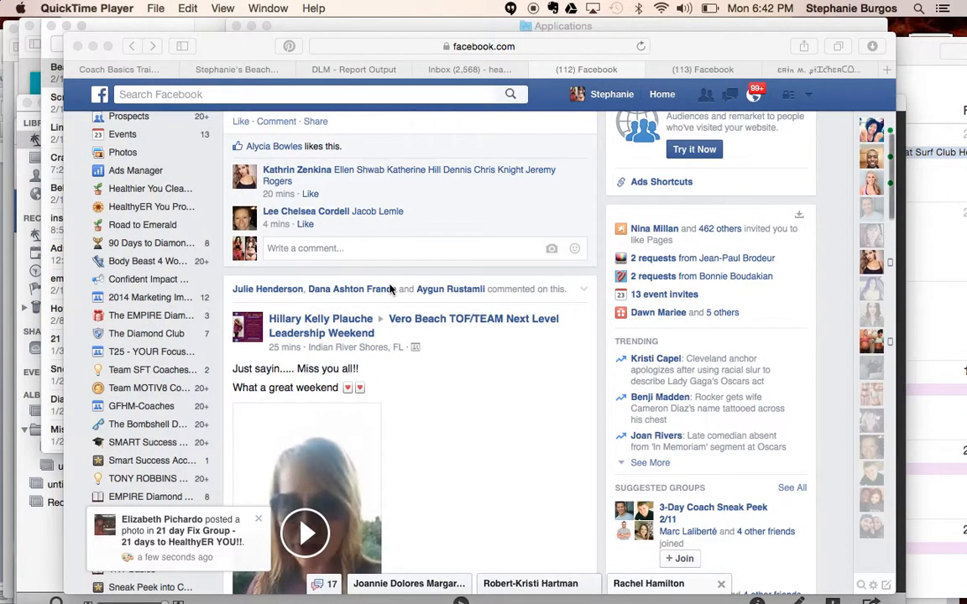
Open the Healthy ER Doc page from the news feed and move the browser window slightly up and left
scroll(389, 289, up, 2)
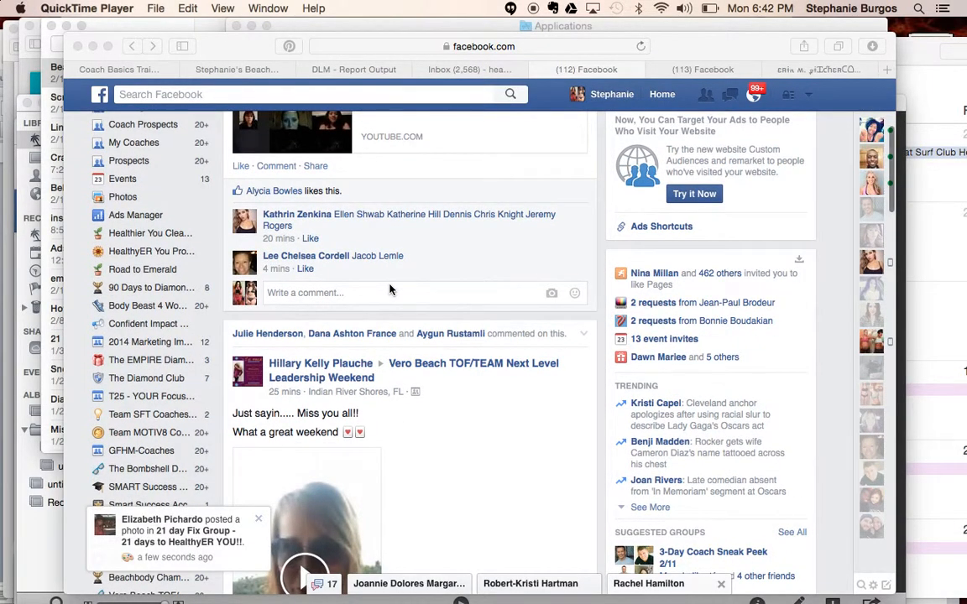
scroll(390, 288, up, 10)
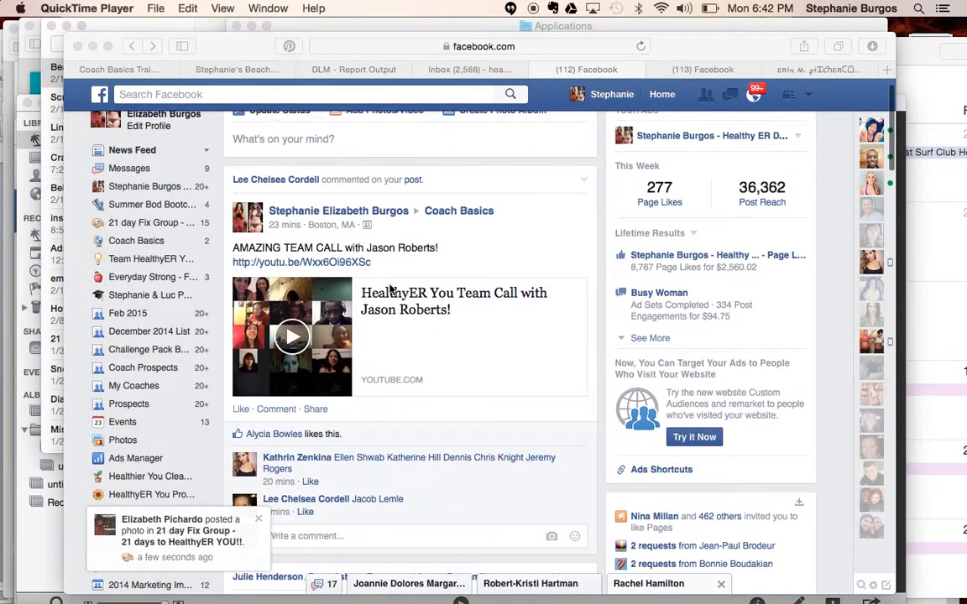
click(179, 193)
click(179, 190)
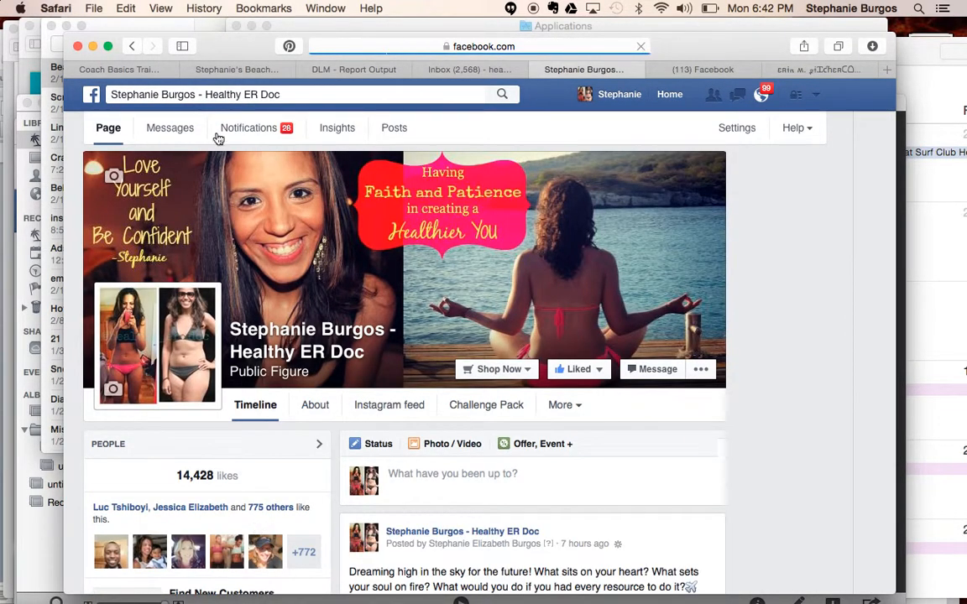
drag(237, 45, 227, 22)
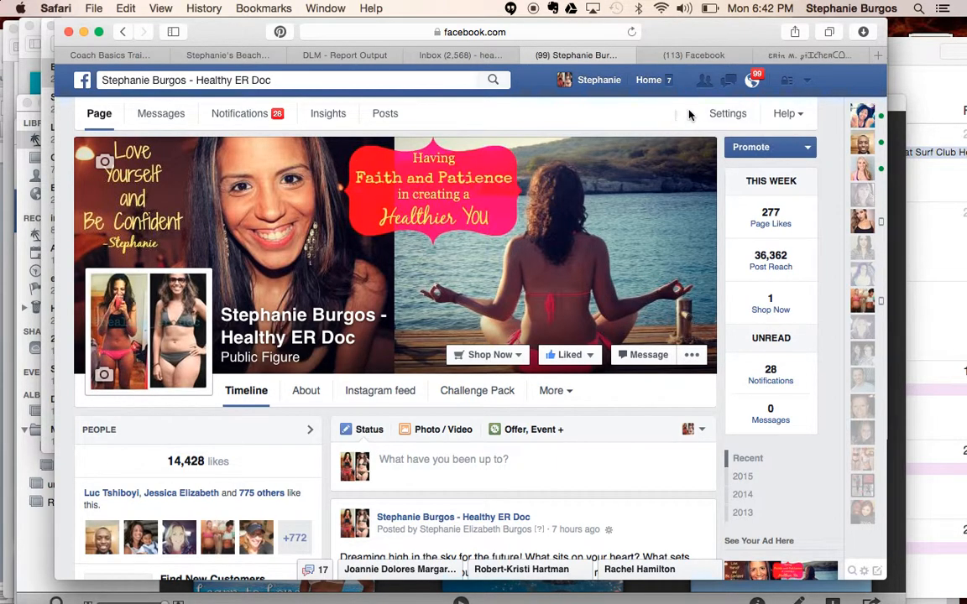
Return to the news feed and open Ads Manager
click(82, 79)
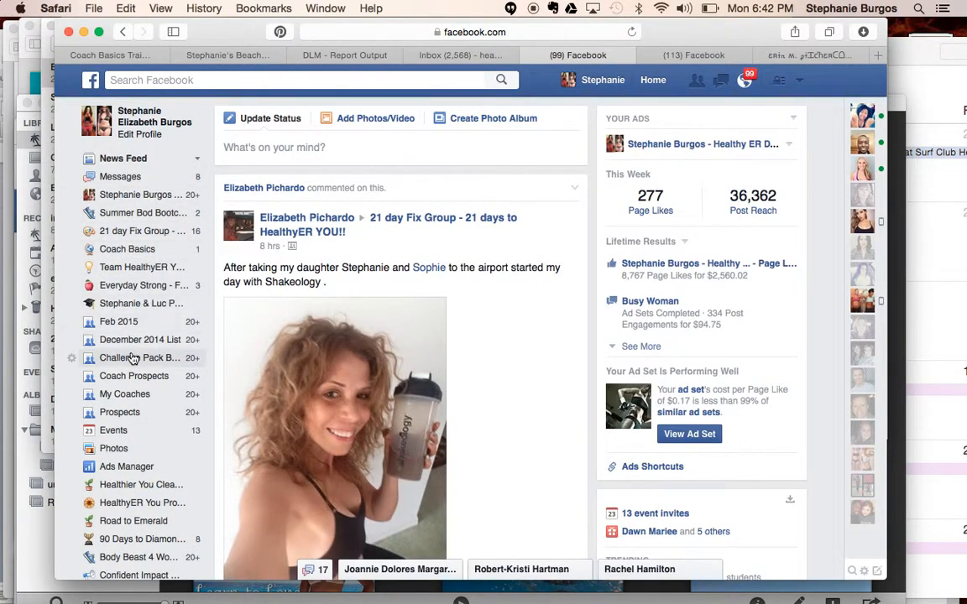
scroll(131, 358, down, 3)
click(134, 384)
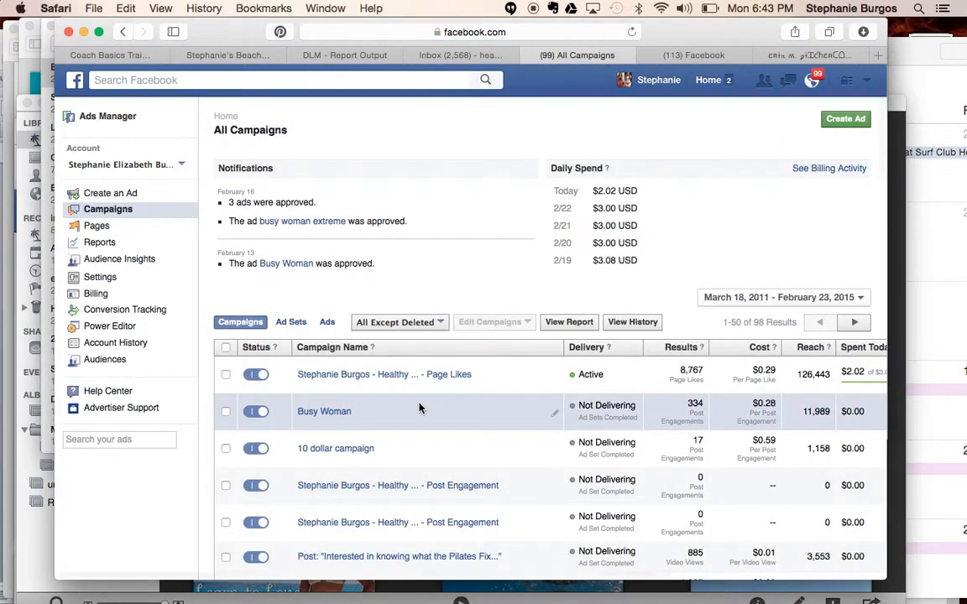
Open the active Healthy ER Doc Page Likes campaign and its FBGO-Healthy ER Doc Campaign ad set
scroll(418, 406, right, 4)
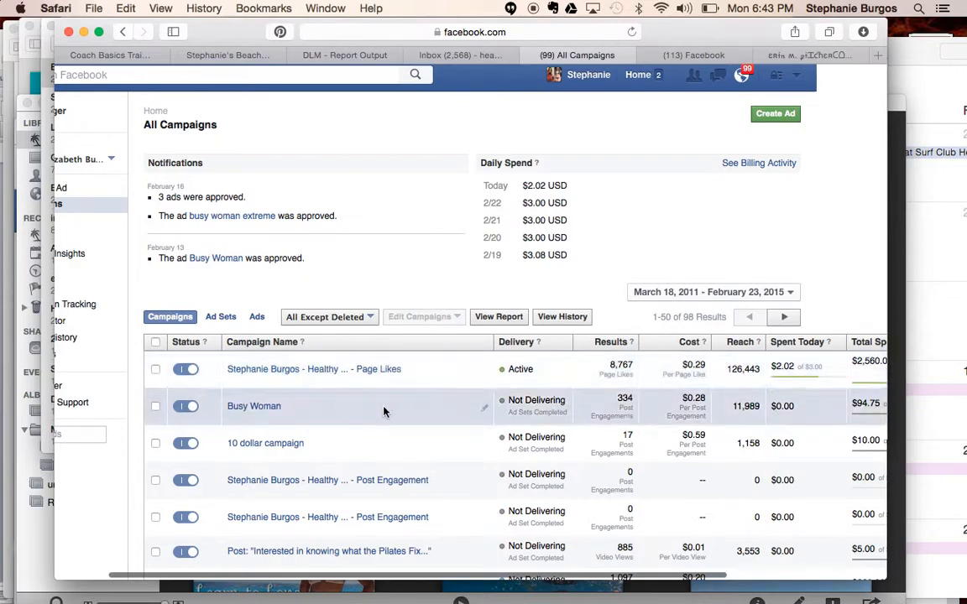
scroll(379, 358, right, 3)
click(274, 372)
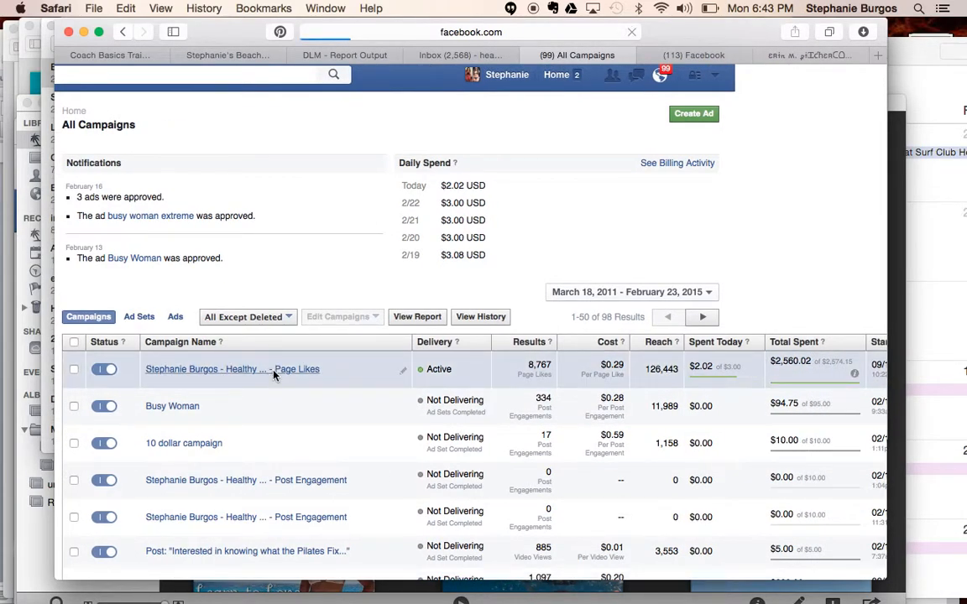
scroll(274, 375, down, 3)
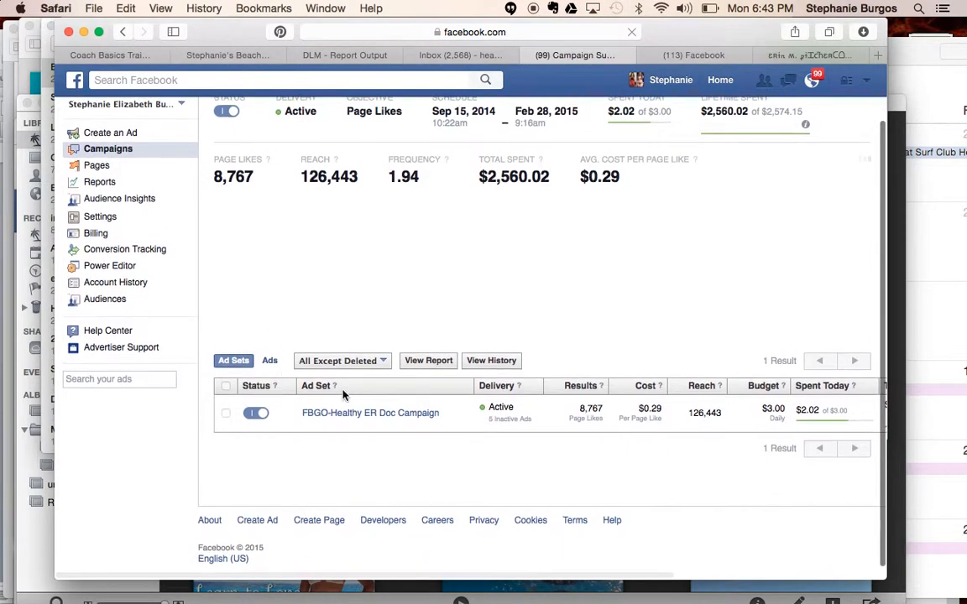
click(347, 441)
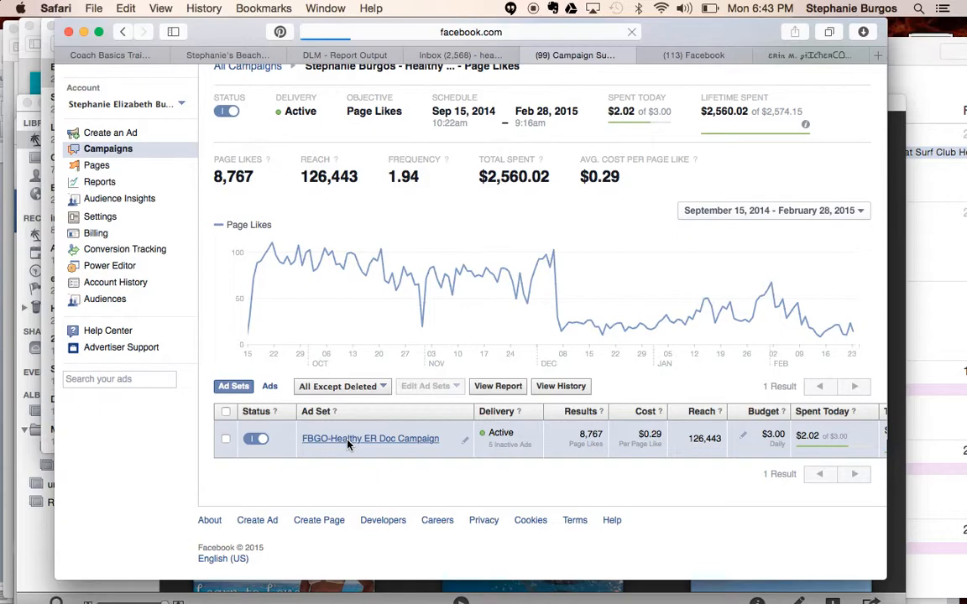
Expand the active Image 2 page-likes ad in the ad set and view its creative and targeting
scroll(347, 442, down, 5)
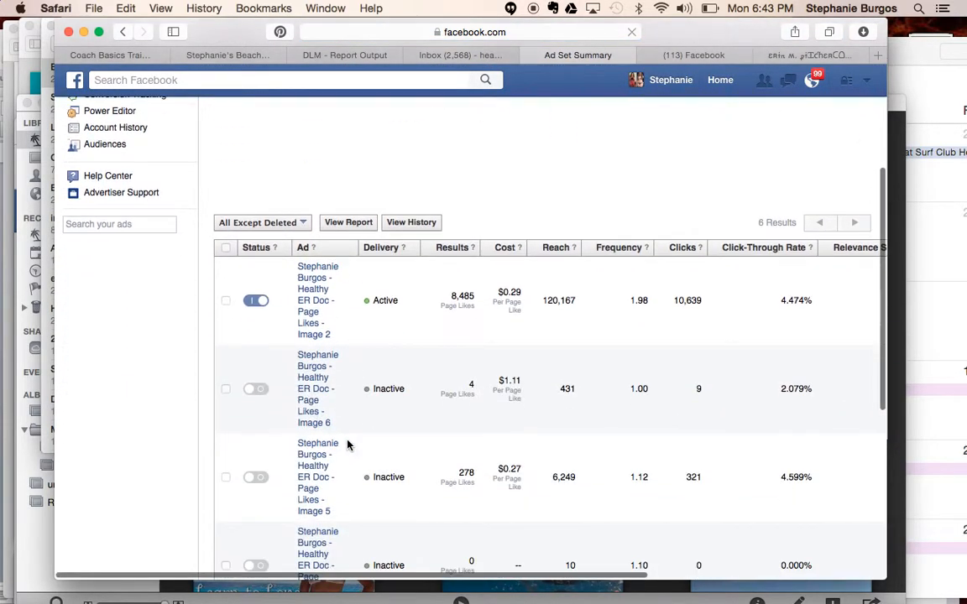
scroll(342, 408, up, 3)
scroll(342, 408, up, 1)
click(313, 309)
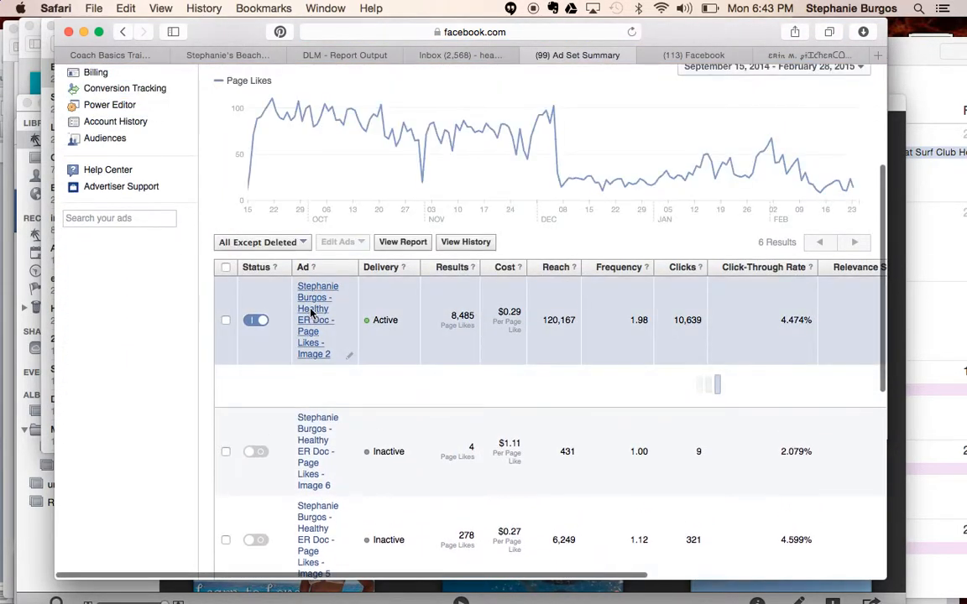
scroll(313, 312, down, 5)
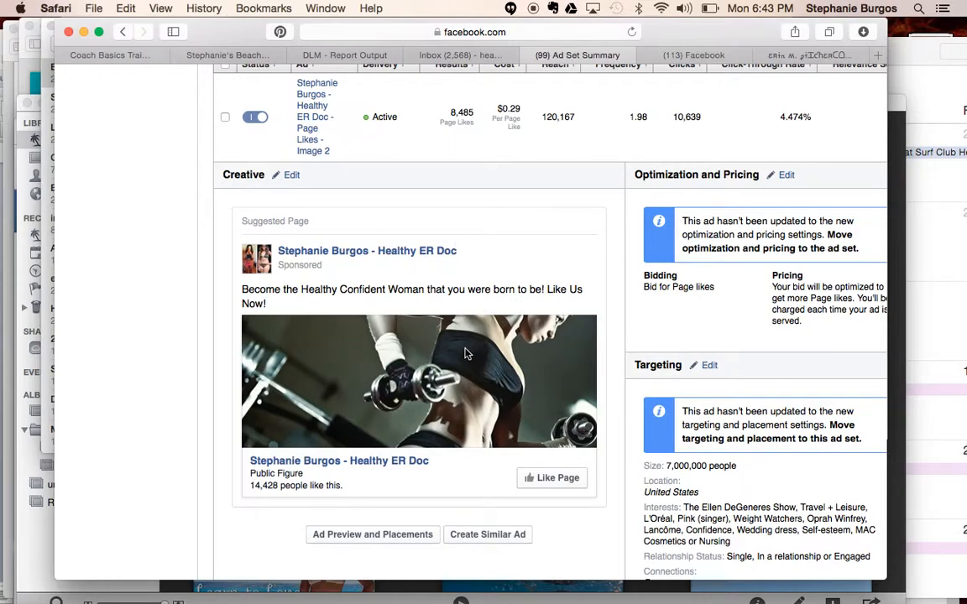
Examine the ad set's page likes chart, budget, total spend and cost per like, and return to the All Campaigns overview
scroll(466, 352, up, 3)
scroll(545, 188, up, 2)
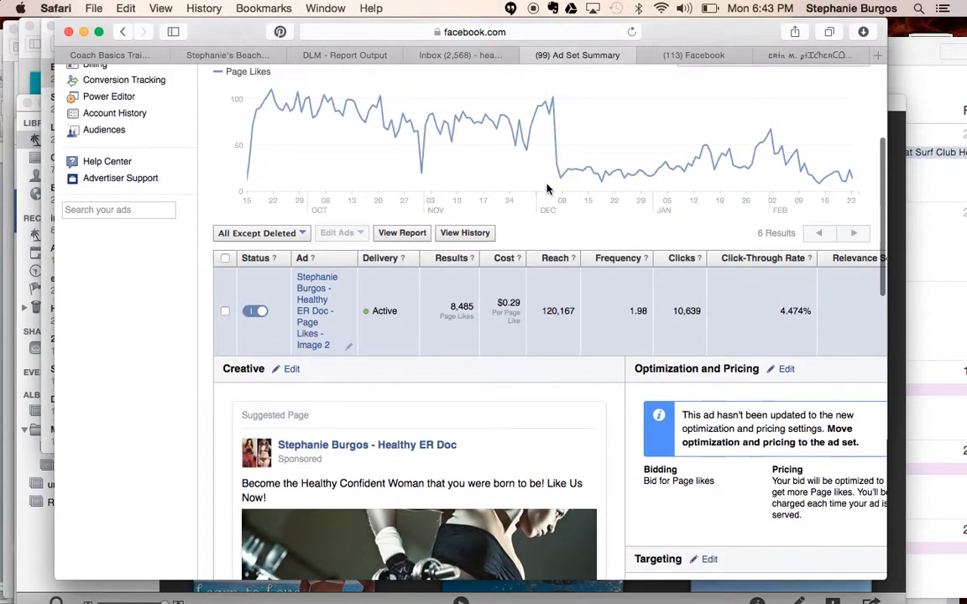
scroll(548, 190, up, 3)
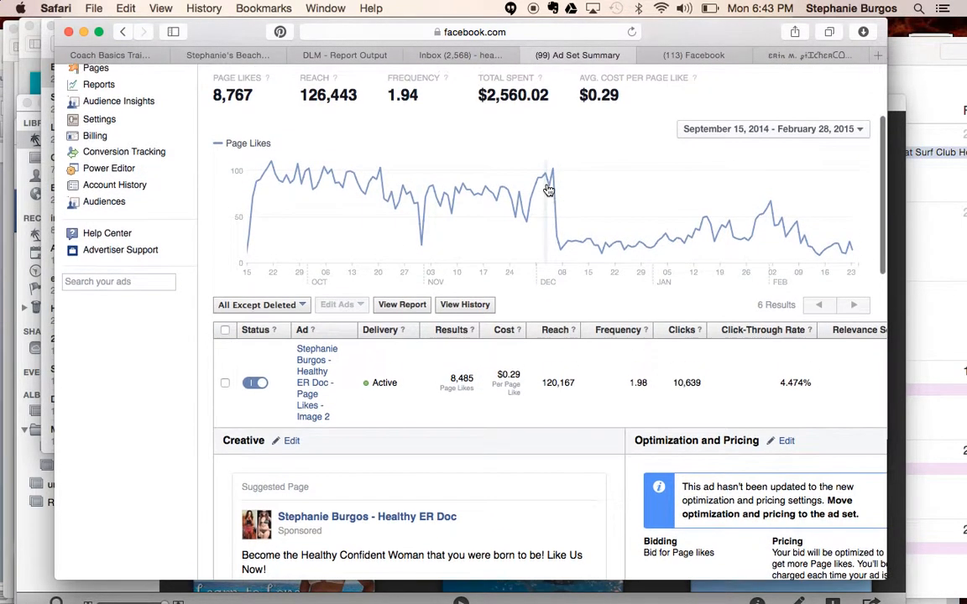
scroll(548, 190, down, 4)
scroll(495, 318, up, 5)
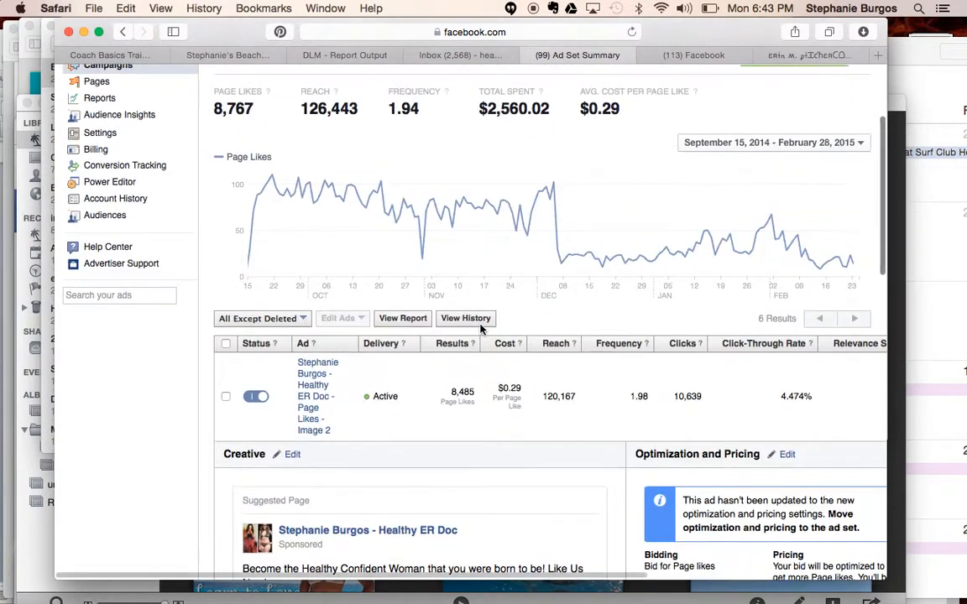
scroll(583, 230, down, 5)
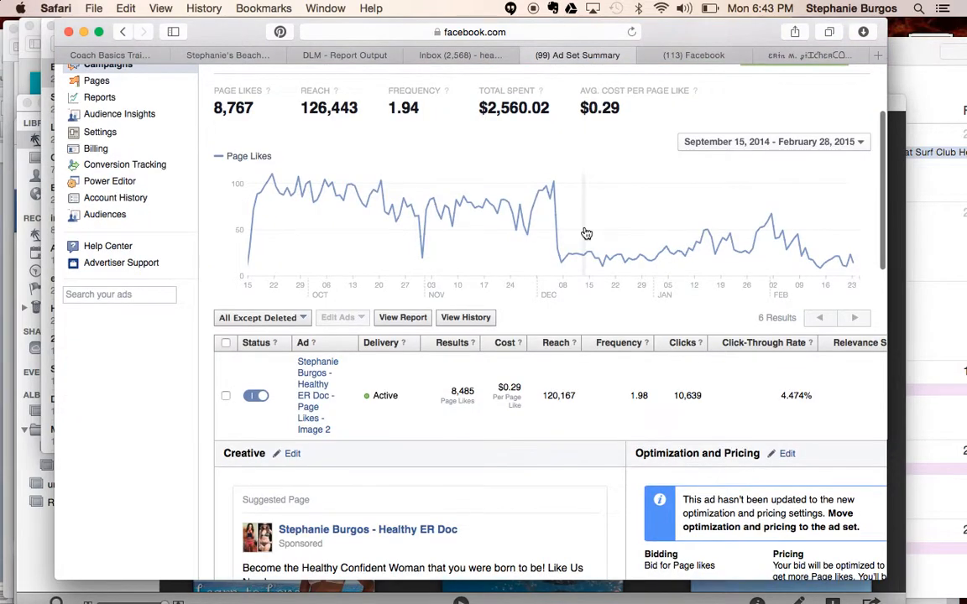
scroll(586, 232, up, 5)
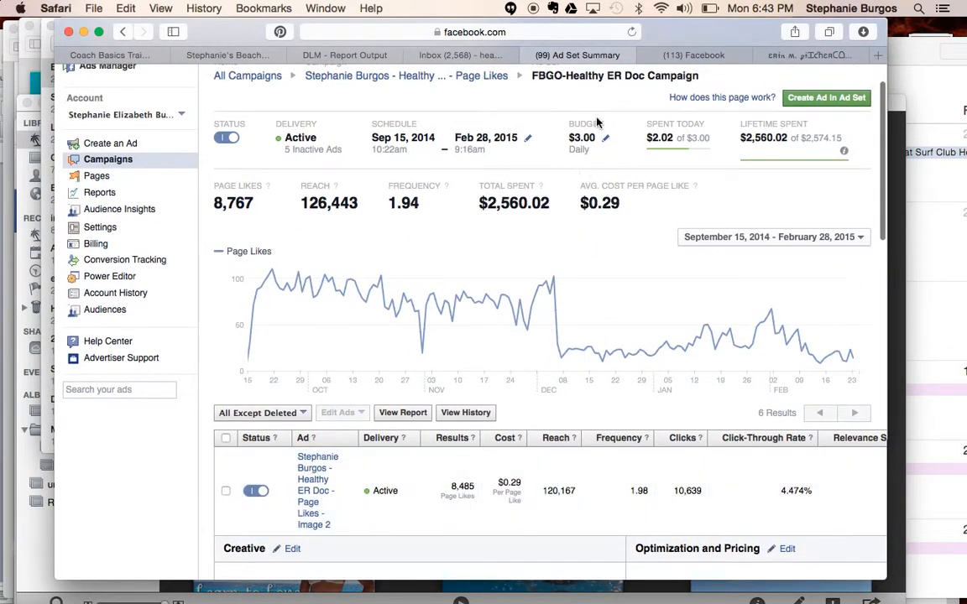
scroll(549, 221, down, 3)
scroll(549, 214, up, 4)
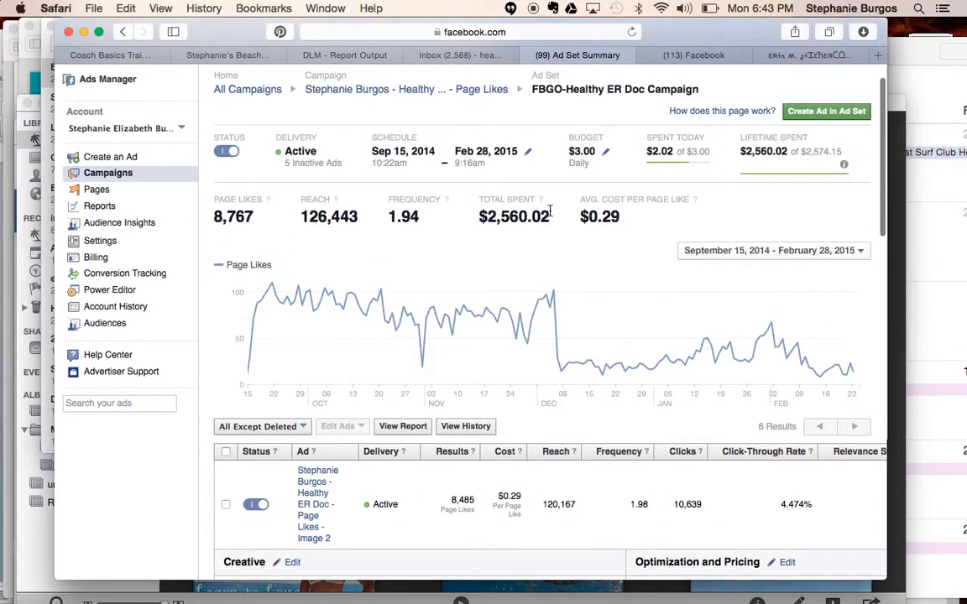
scroll(438, 276, down, 2)
scroll(438, 280, up, 3)
scroll(438, 279, down, 6)
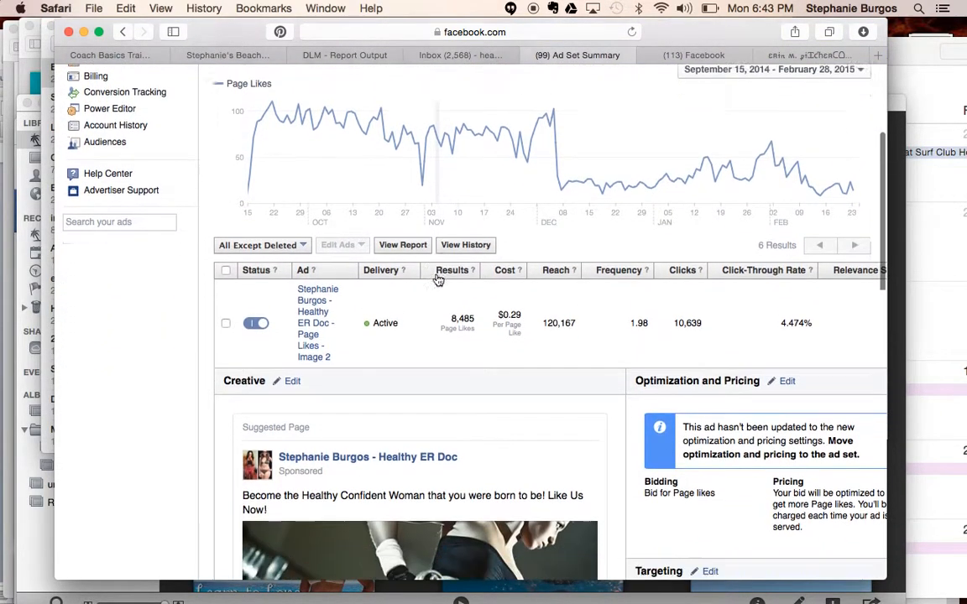
scroll(437, 279, up, 3)
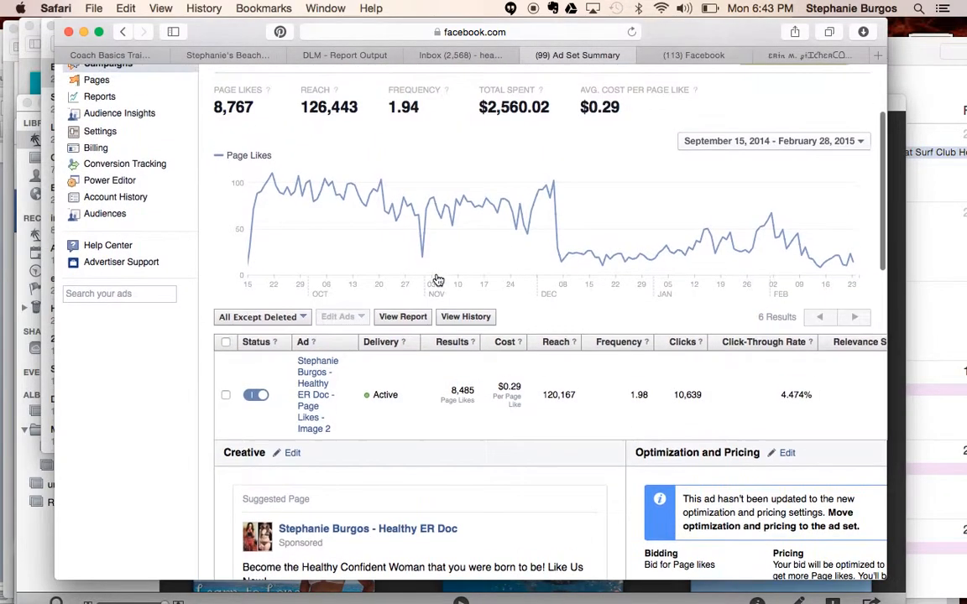
scroll(438, 280, up, 2)
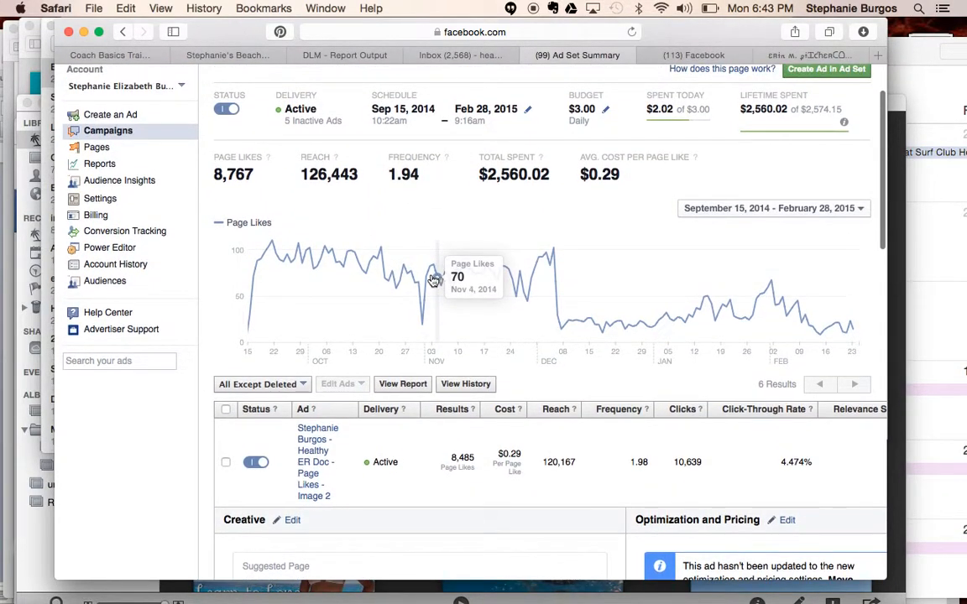
scroll(435, 279, up, 1)
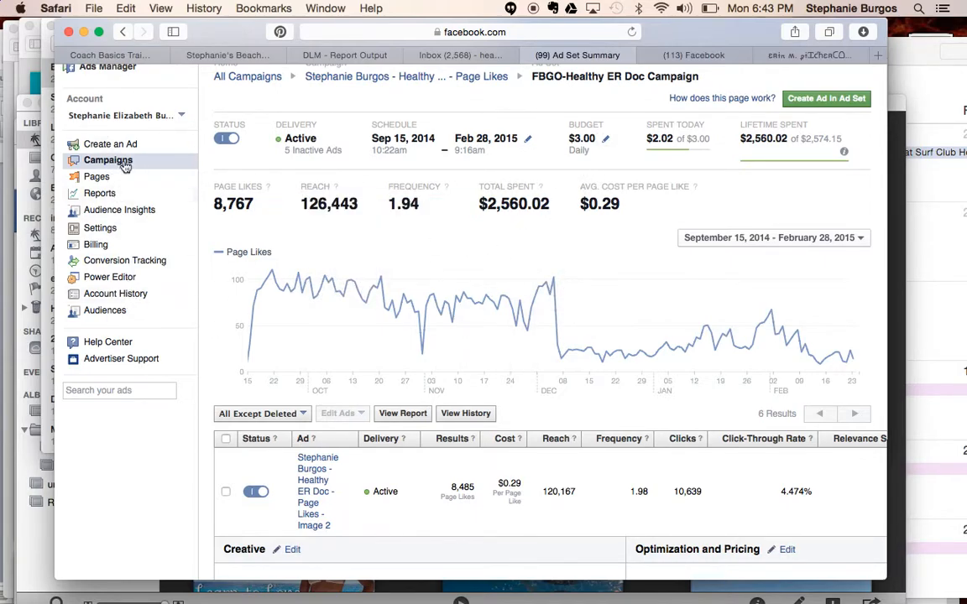
scroll(124, 177, up, 2)
click(116, 116)
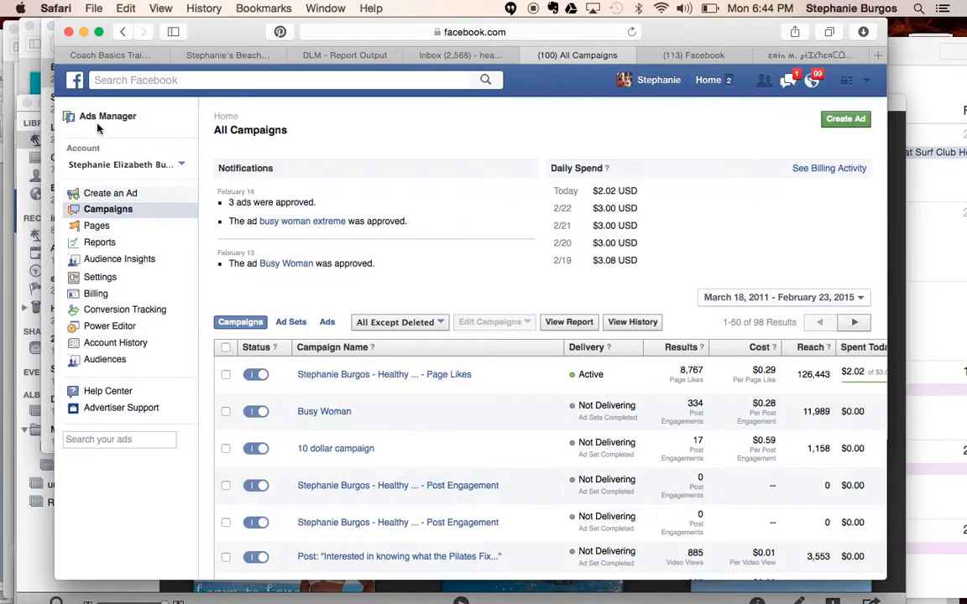
Reopen the Healthy ER Doc page by way of the news feed and look through its timeline
click(74, 80)
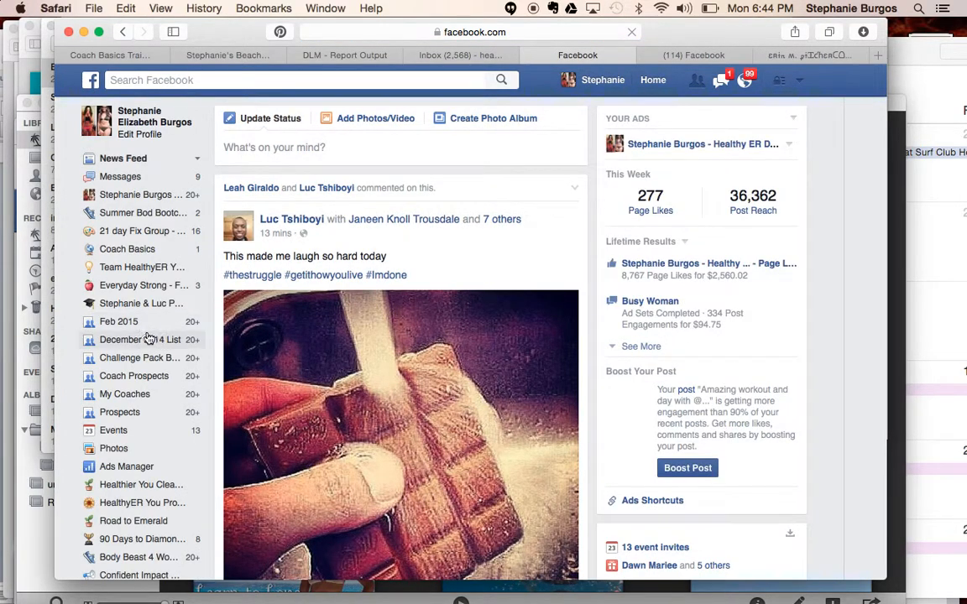
click(126, 194)
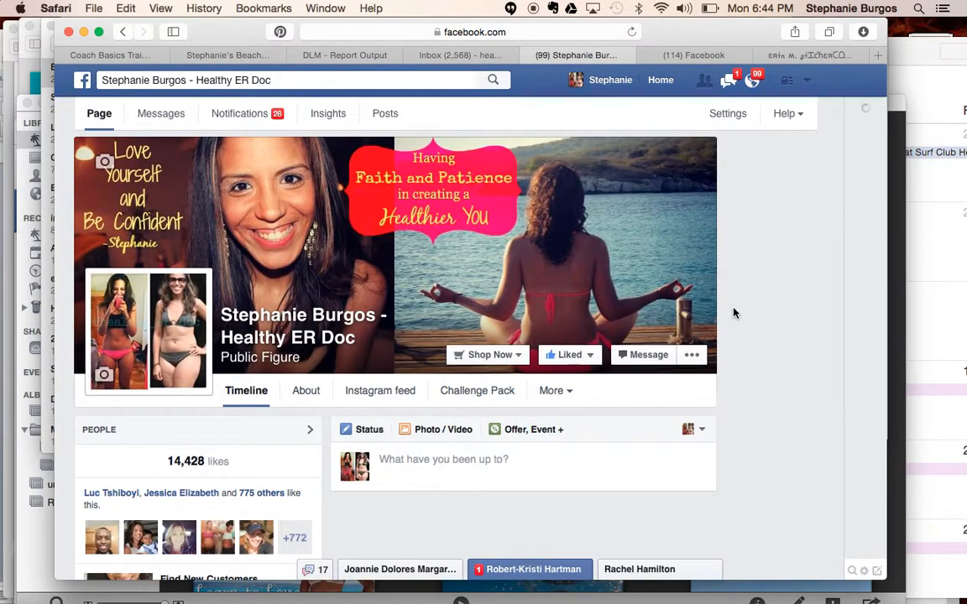
scroll(881, 541, down, 5)
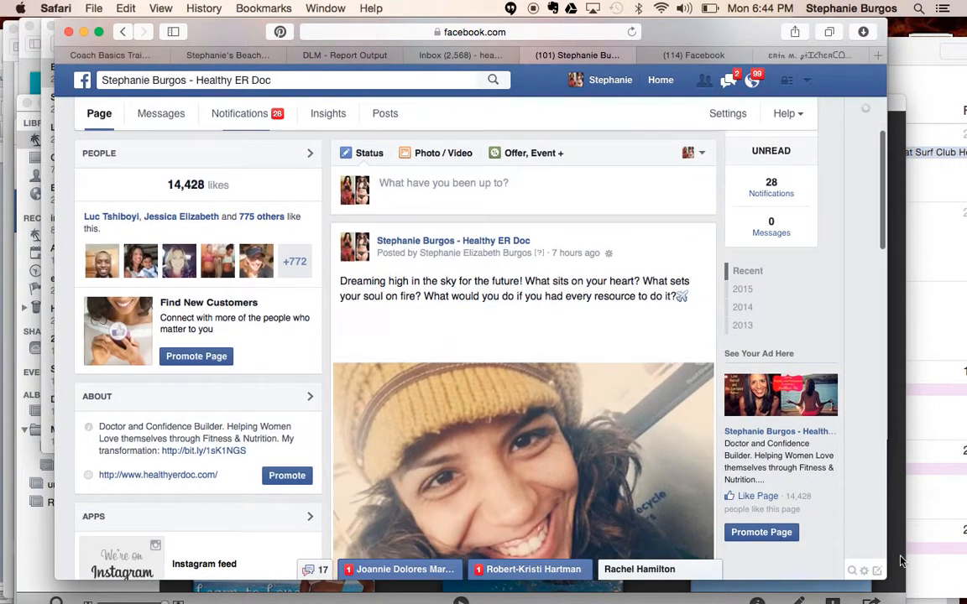
scroll(782, 545, down, 3)
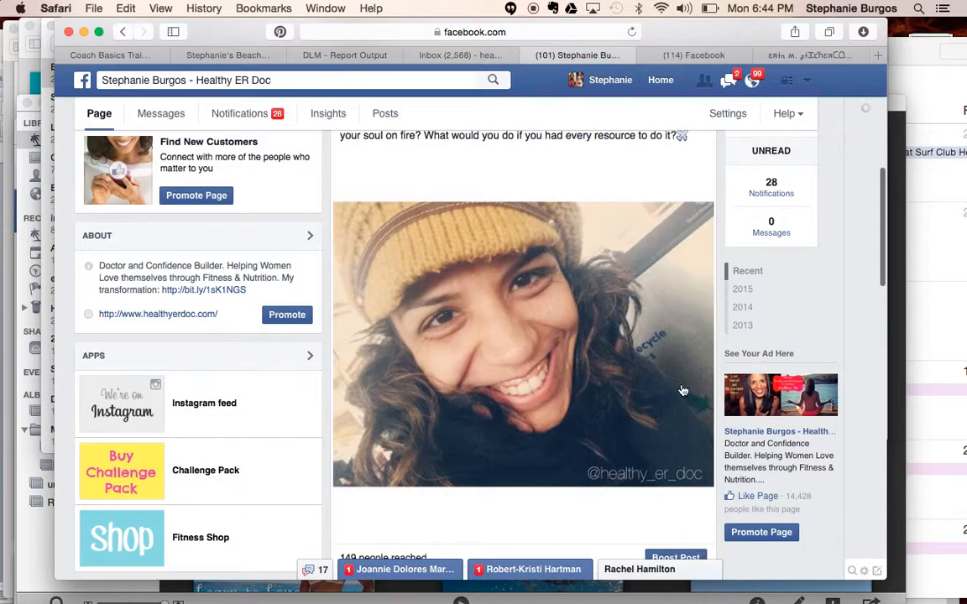
scroll(682, 390, up, 10)
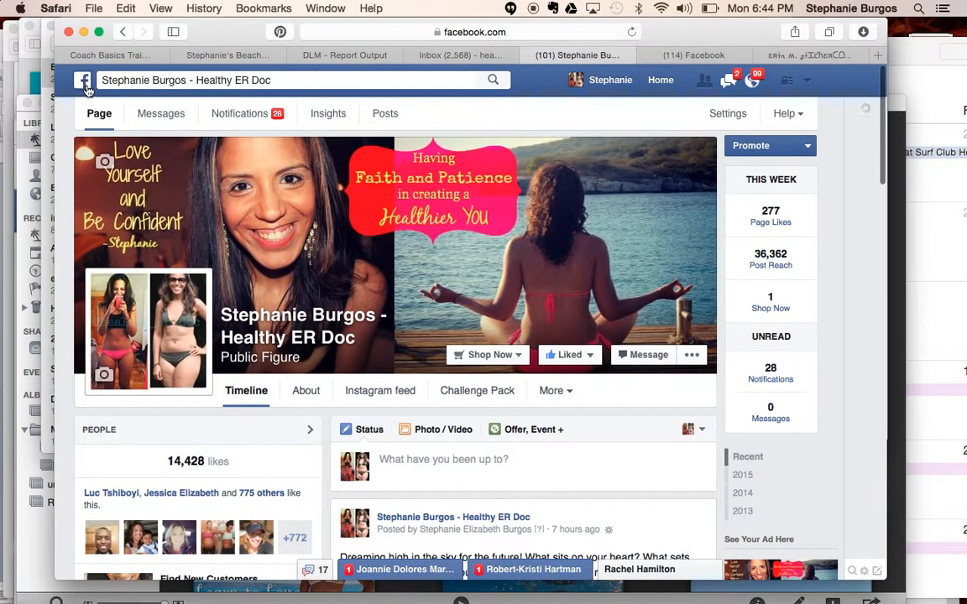
Return to Ads Manager by way of the news feed and start a new ad with the Promote your Page objective
click(85, 82)
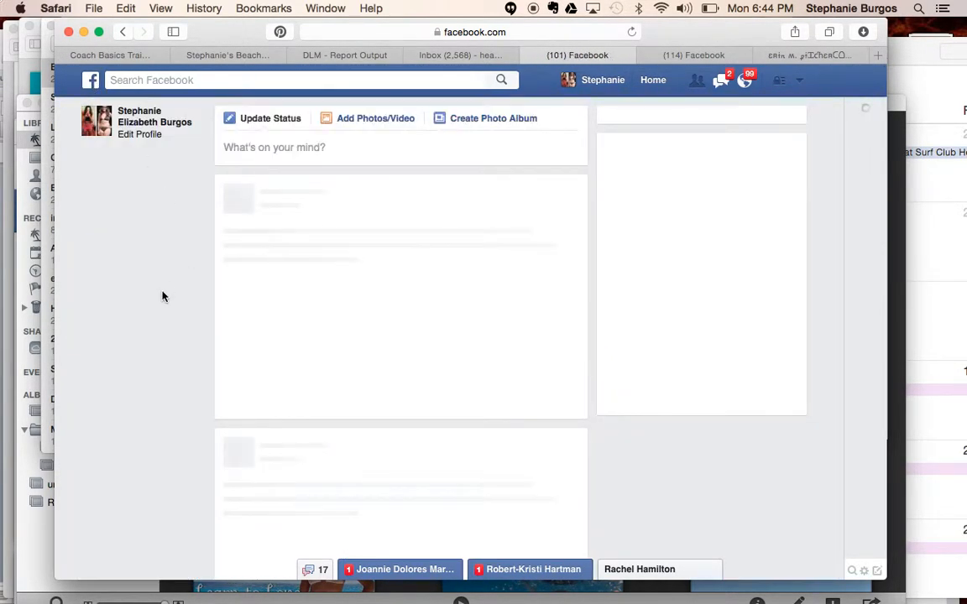
scroll(163, 296, down, 3)
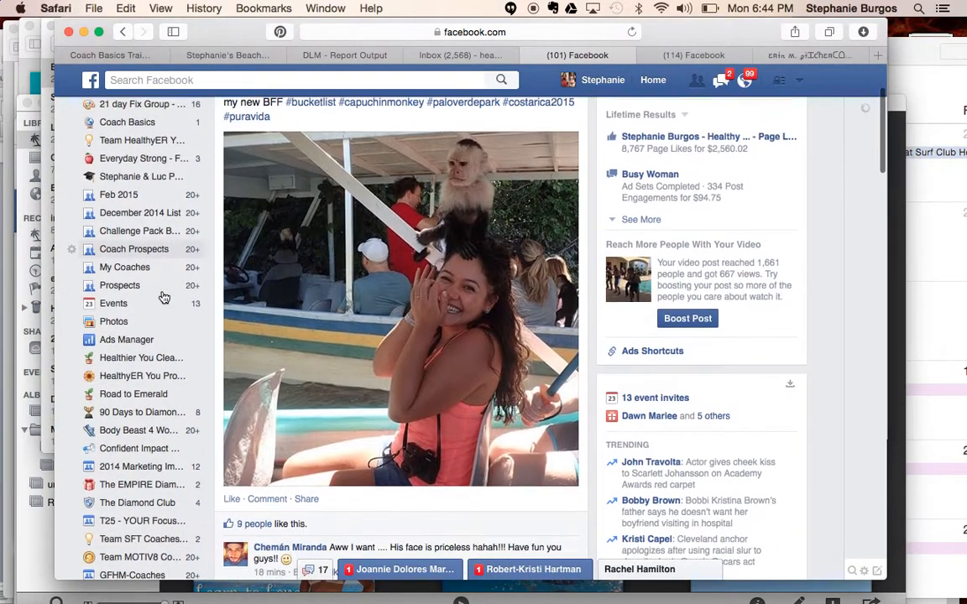
scroll(161, 298, down, 2)
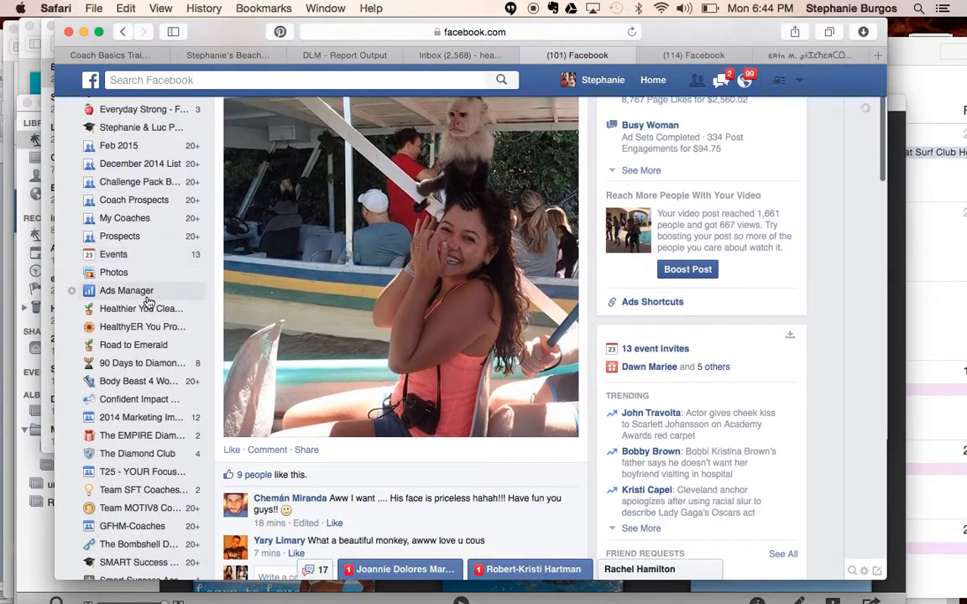
click(146, 294)
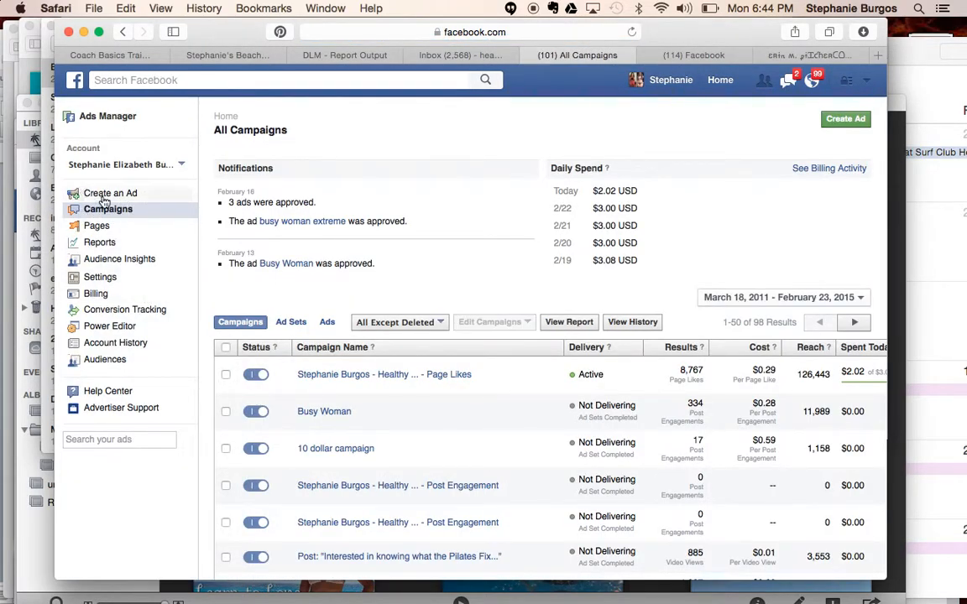
click(102, 196)
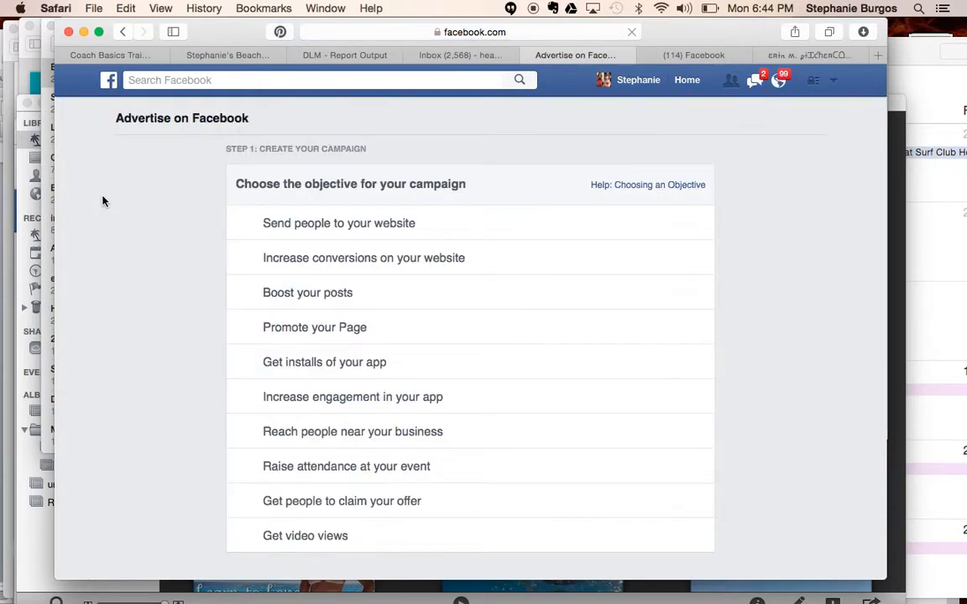
click(374, 327)
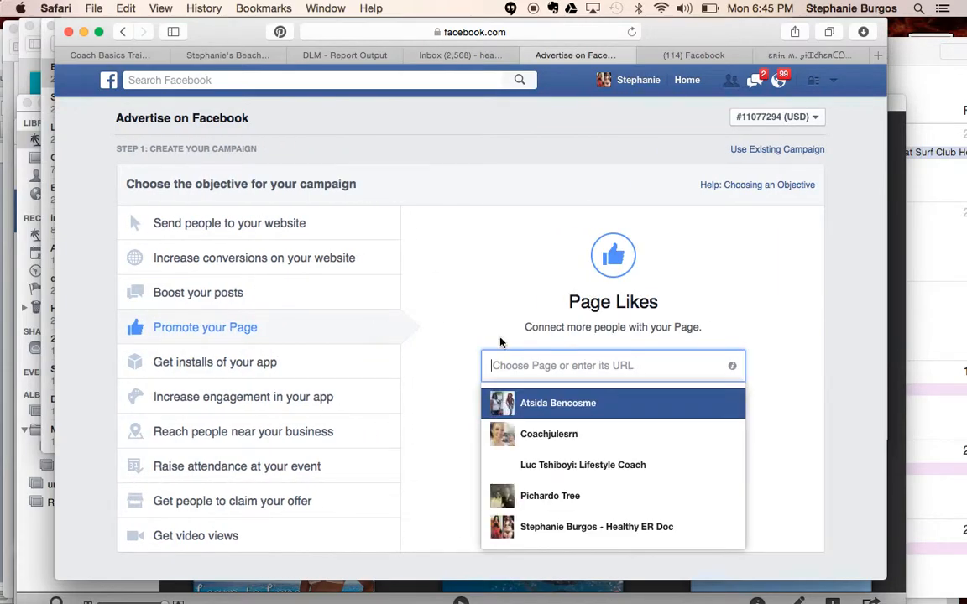
Choose Pichardo Tree as the page to promote and go to the ad set's audience settings
scroll(520, 329, down, 2)
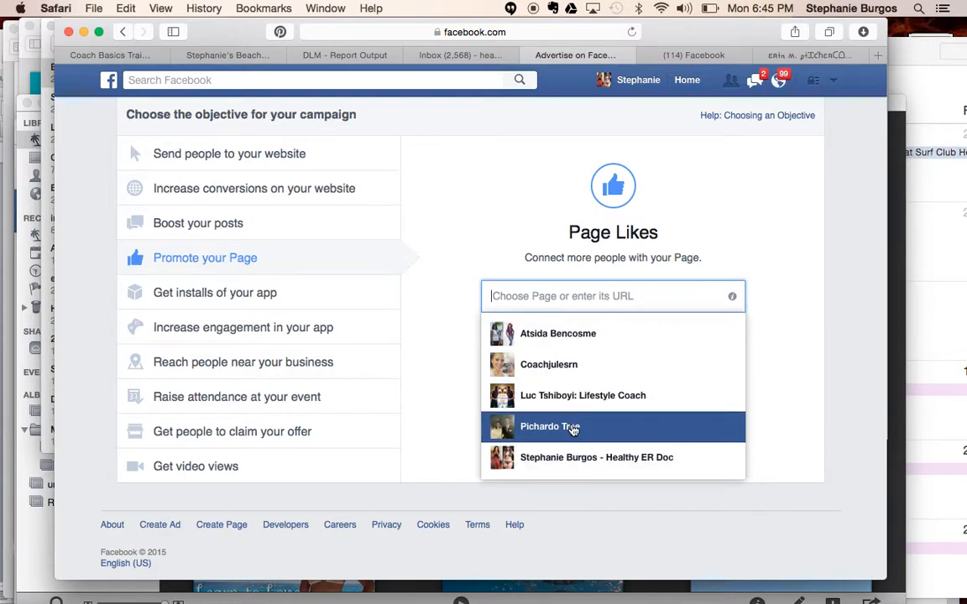
click(573, 428)
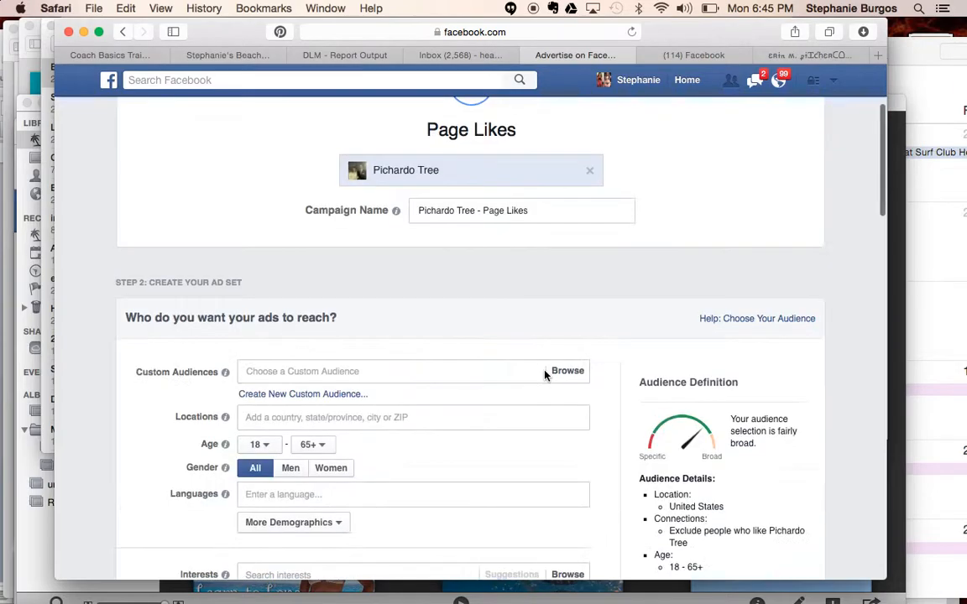
scroll(544, 371, down, 2)
scroll(544, 371, up, 4)
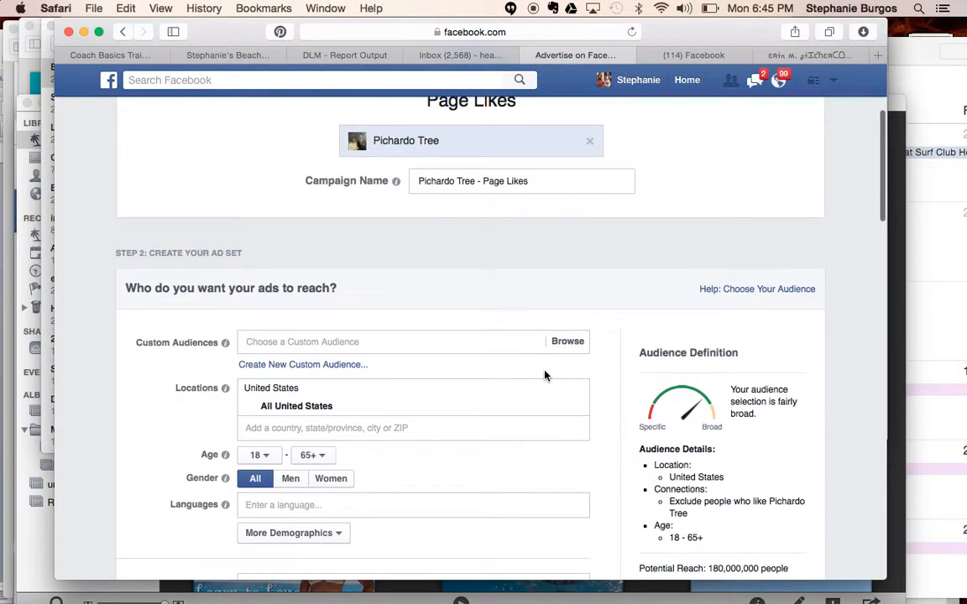
scroll(545, 375, down, 4)
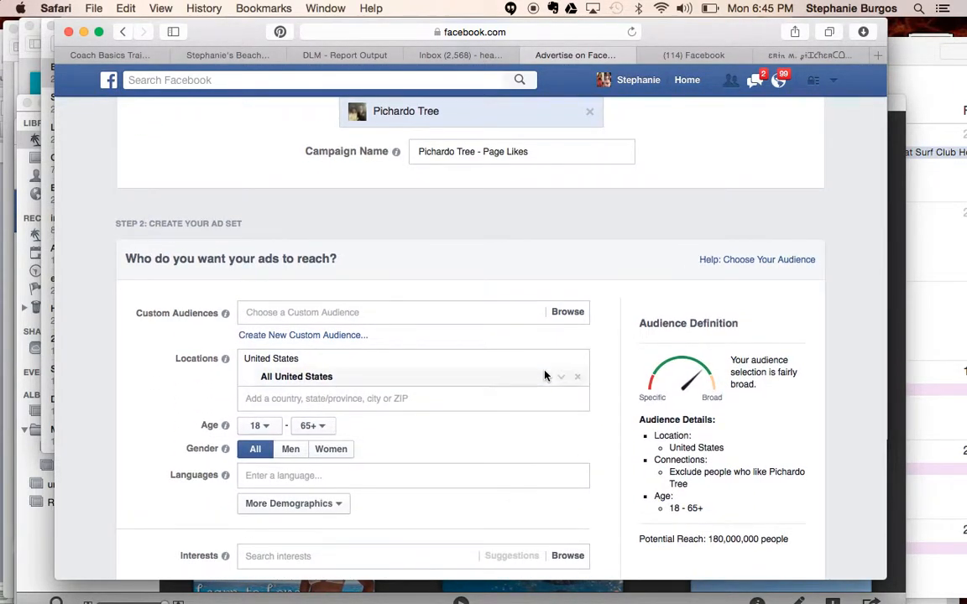
scroll(459, 160, down, 2)
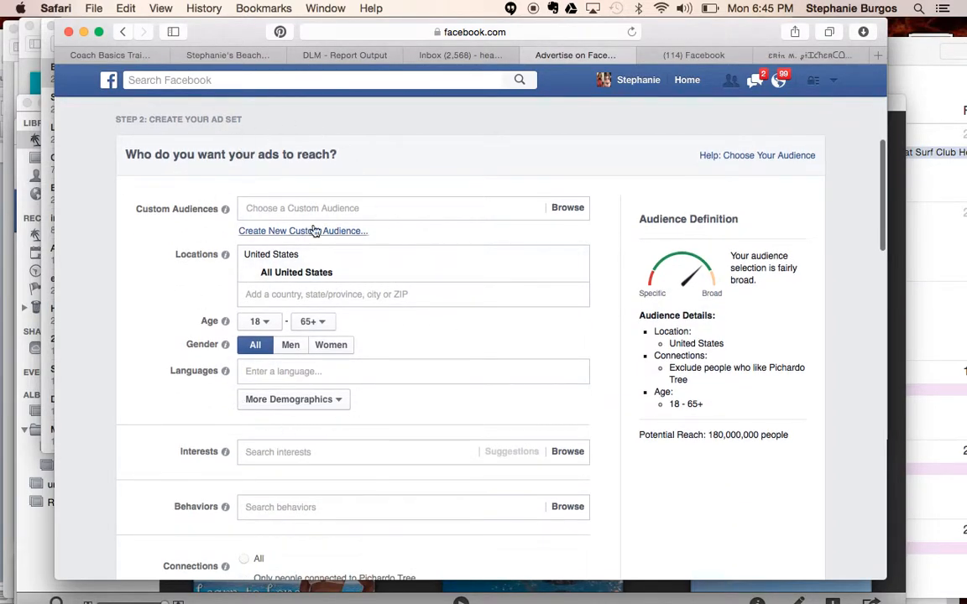
Restrict the ad set's audience to women aged 22 to 25
scroll(340, 388, down, 1)
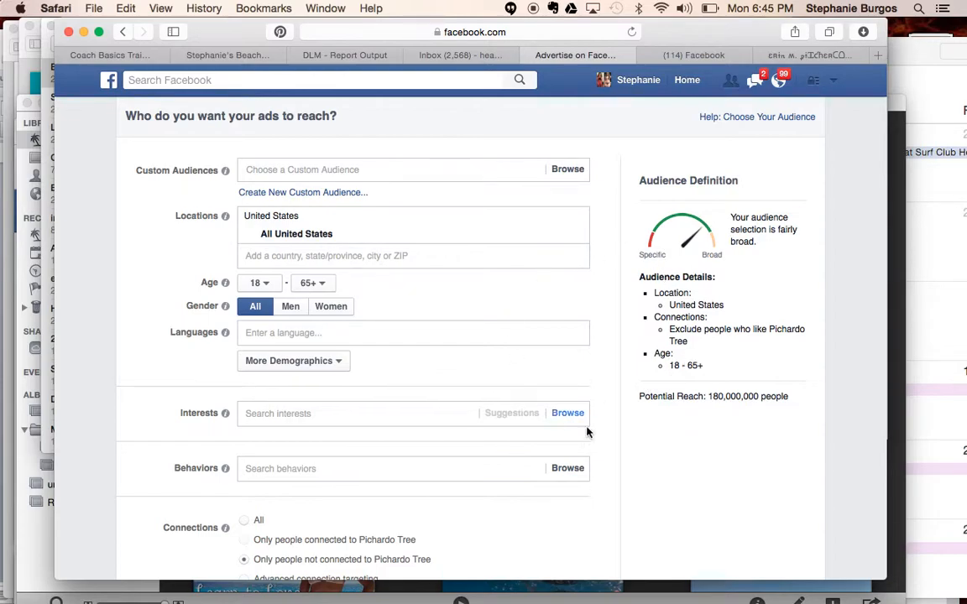
scroll(570, 382, down, 2)
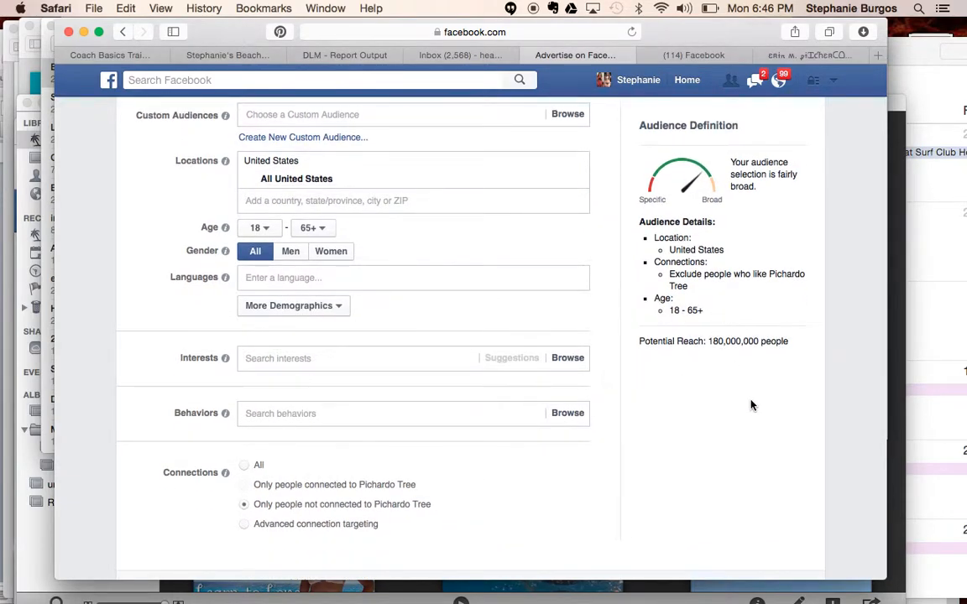
scroll(588, 312, up, 1)
scroll(587, 311, up, 2)
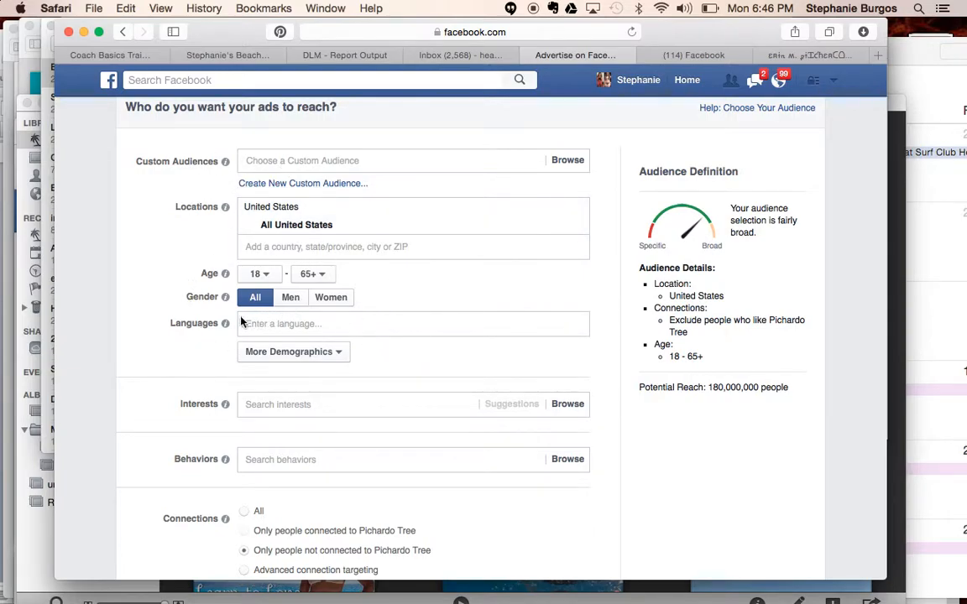
click(346, 298)
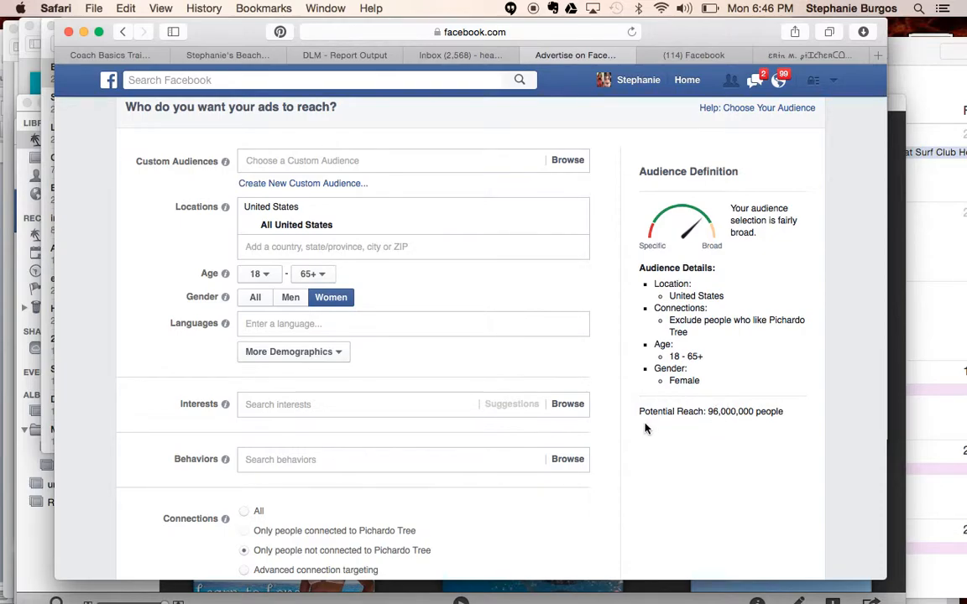
click(265, 279)
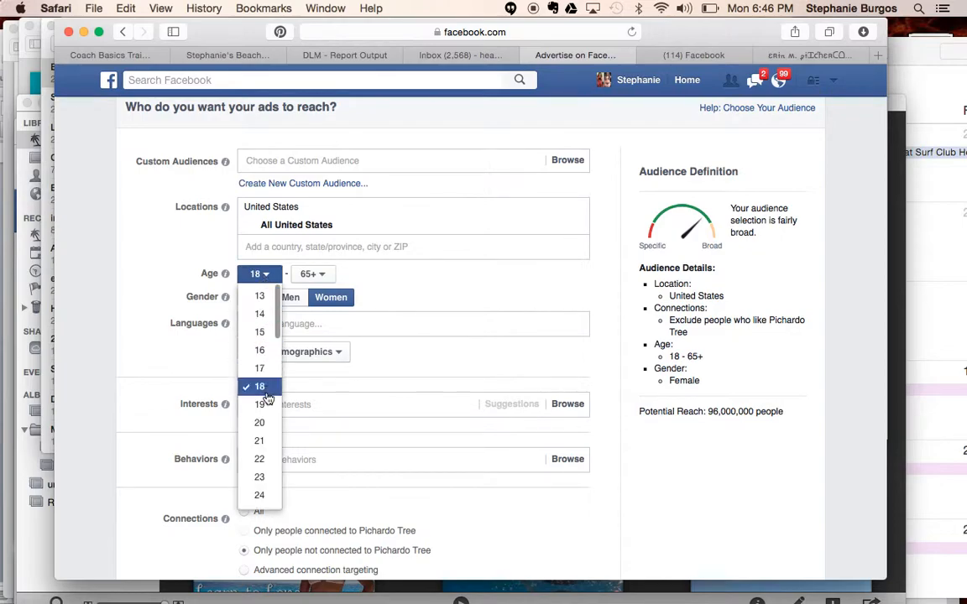
click(260, 460)
click(312, 275)
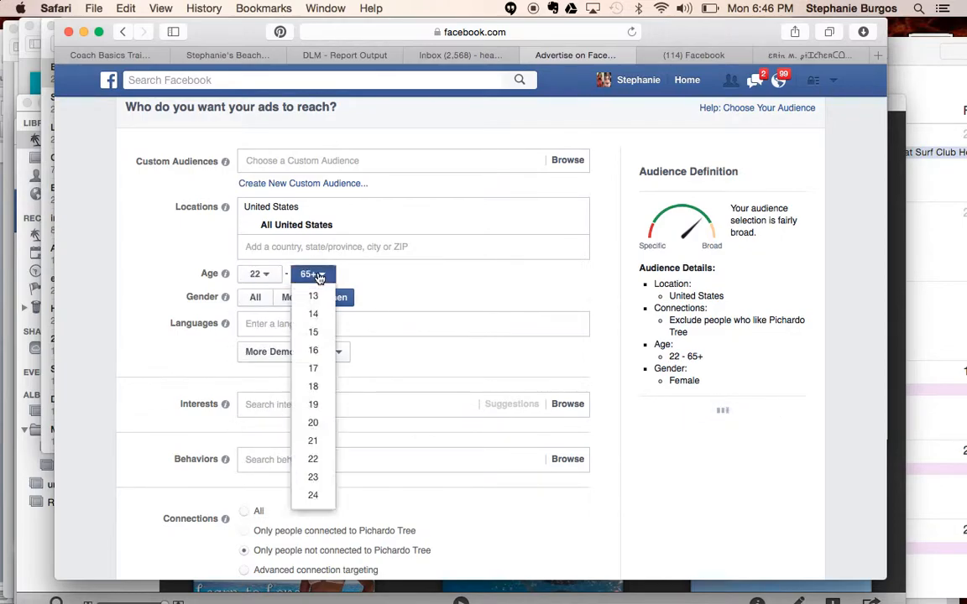
scroll(311, 454, down, 3)
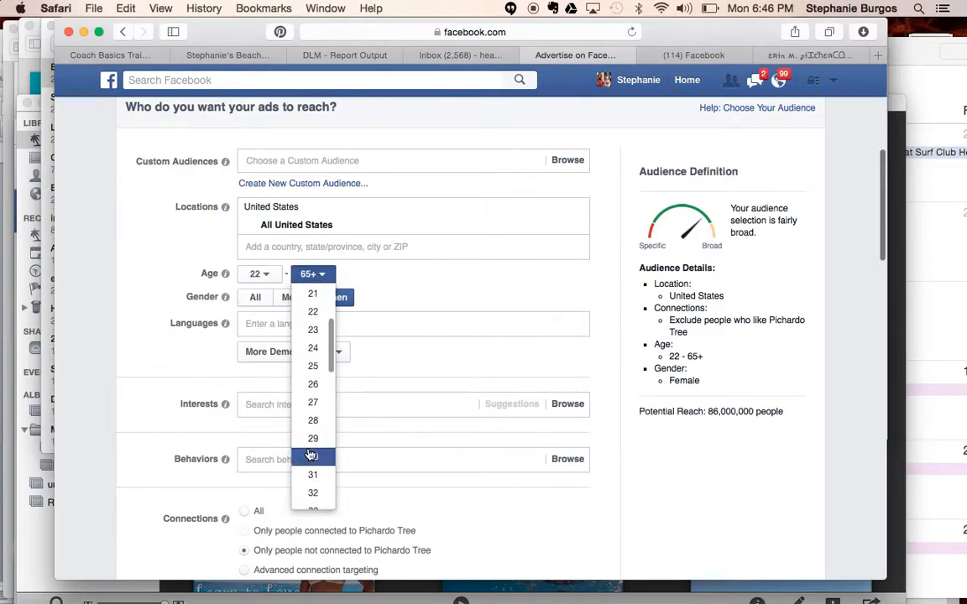
click(310, 369)
Add a relationship status demographic to the audience with Engaged and In a relationship selected
scroll(386, 316, down, 1)
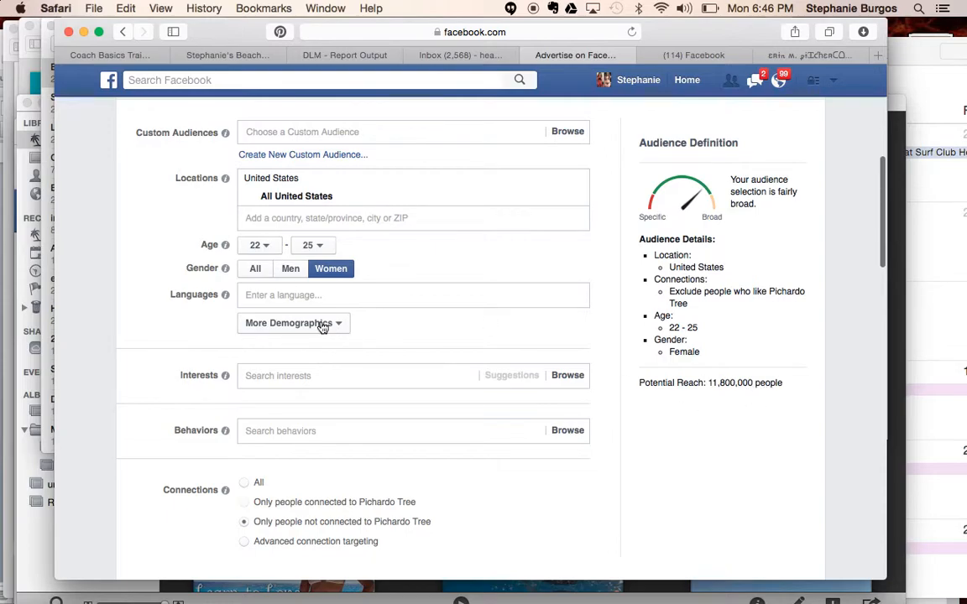
scroll(321, 328, down, 1)
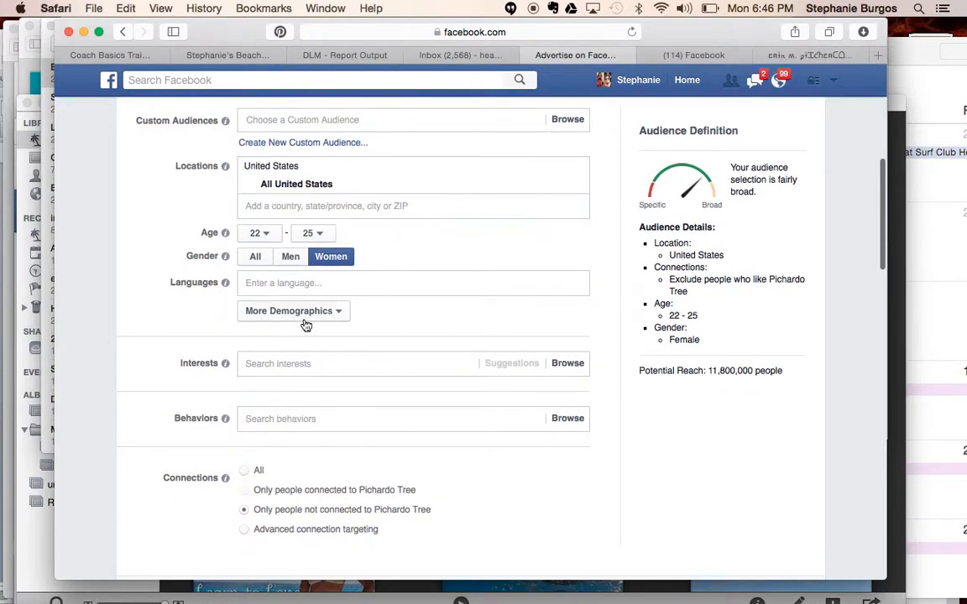
click(305, 322)
mouse_move(288, 338)
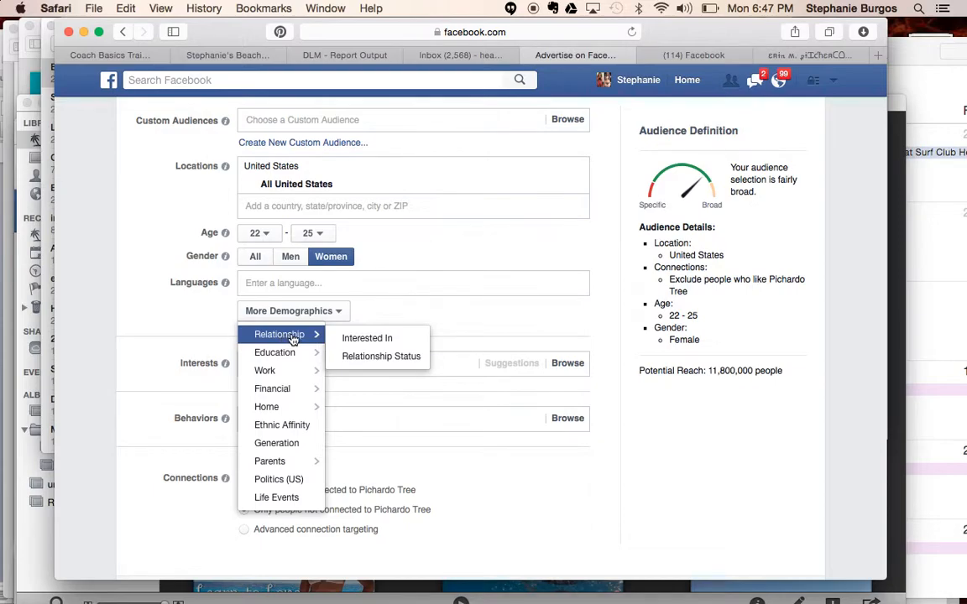
click(387, 357)
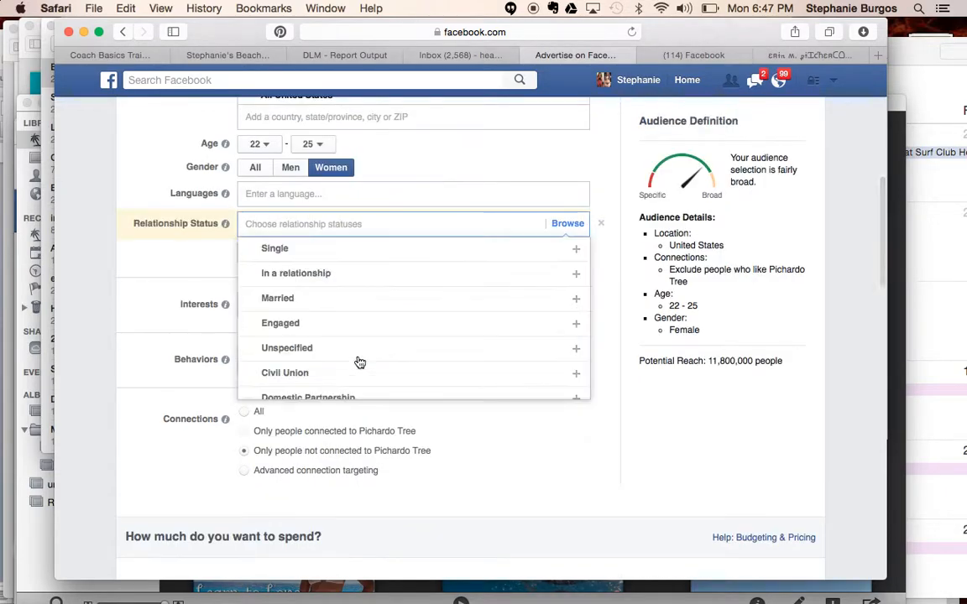
click(318, 322)
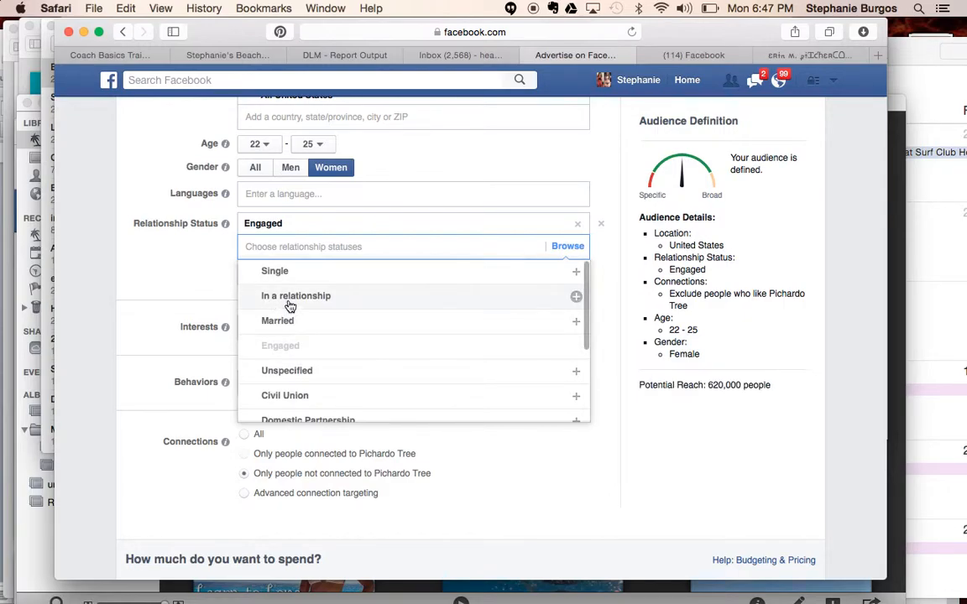
click(289, 299)
click(217, 289)
Add the All Parents demographic to the audience and include Parents (All)
click(276, 298)
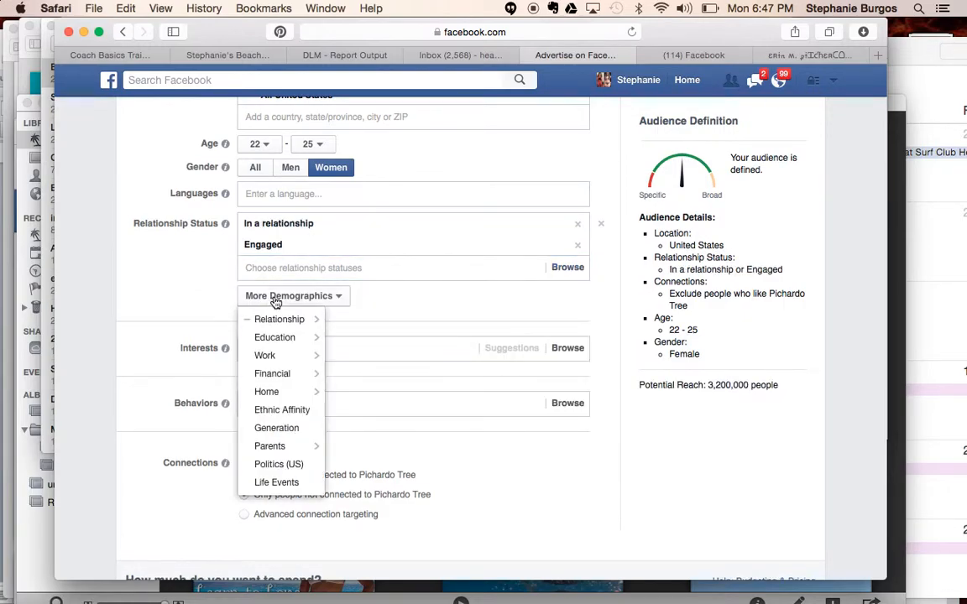
mouse_move(283, 339)
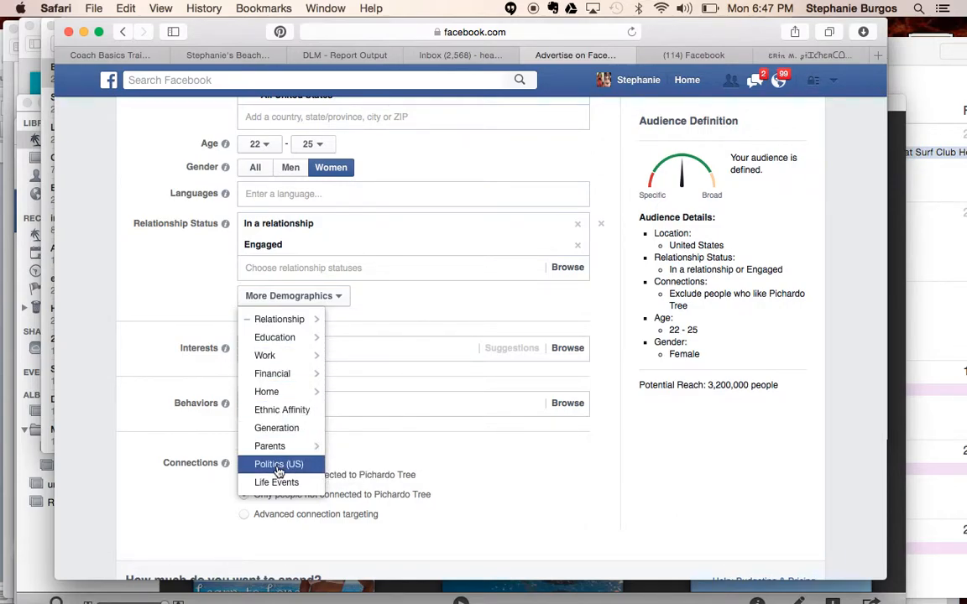
mouse_move(286, 450)
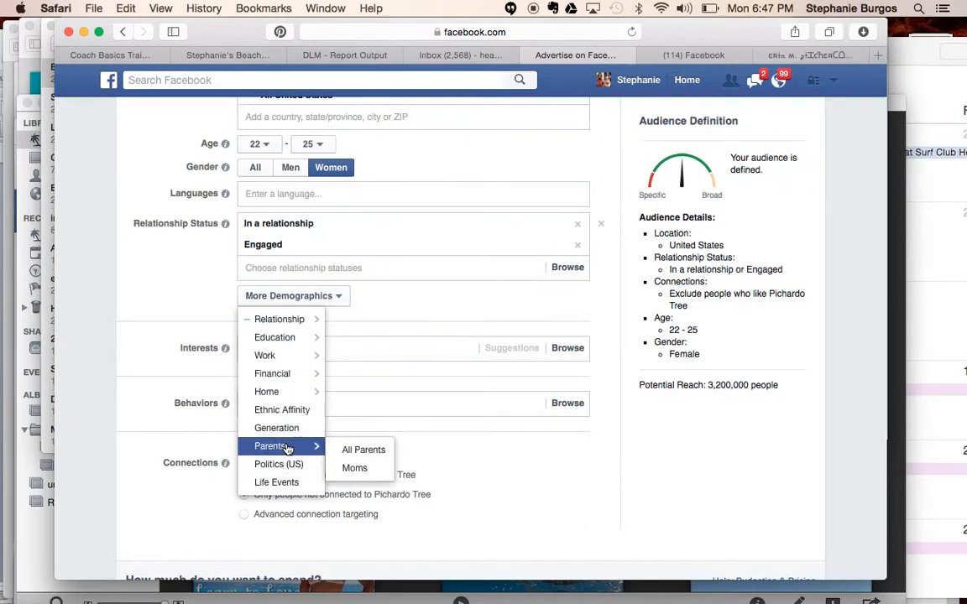
click(359, 449)
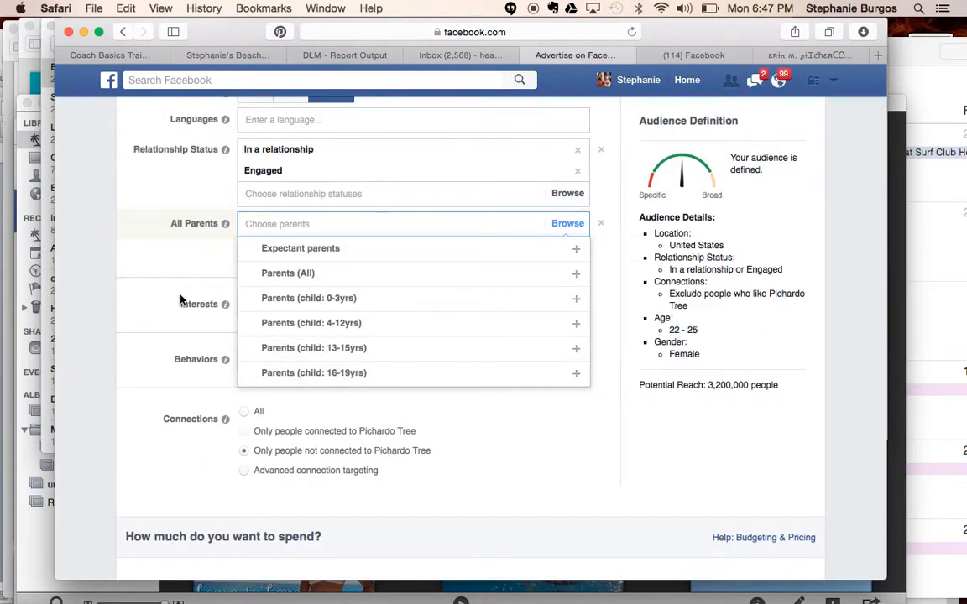
mouse_move(313, 265)
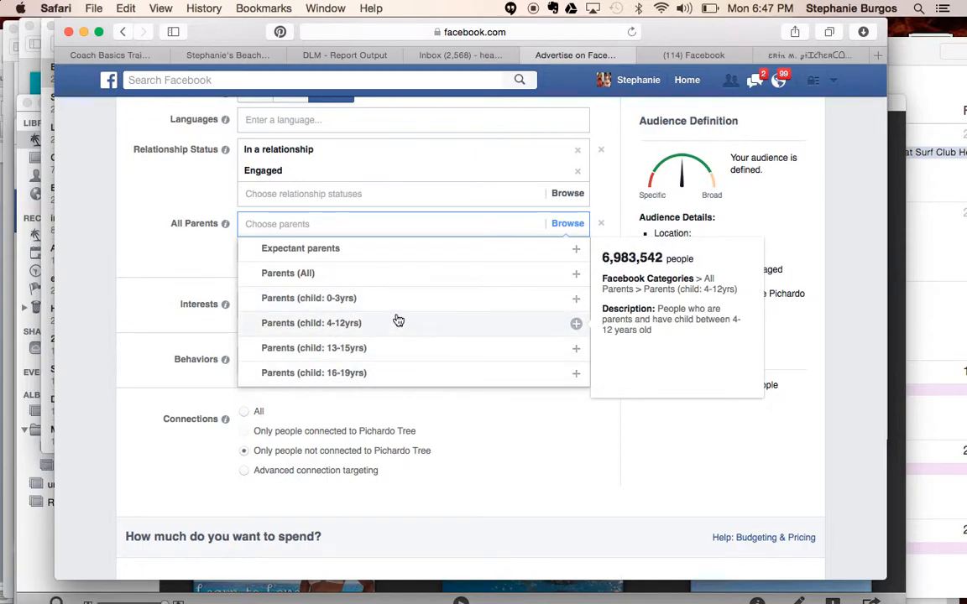
click(371, 277)
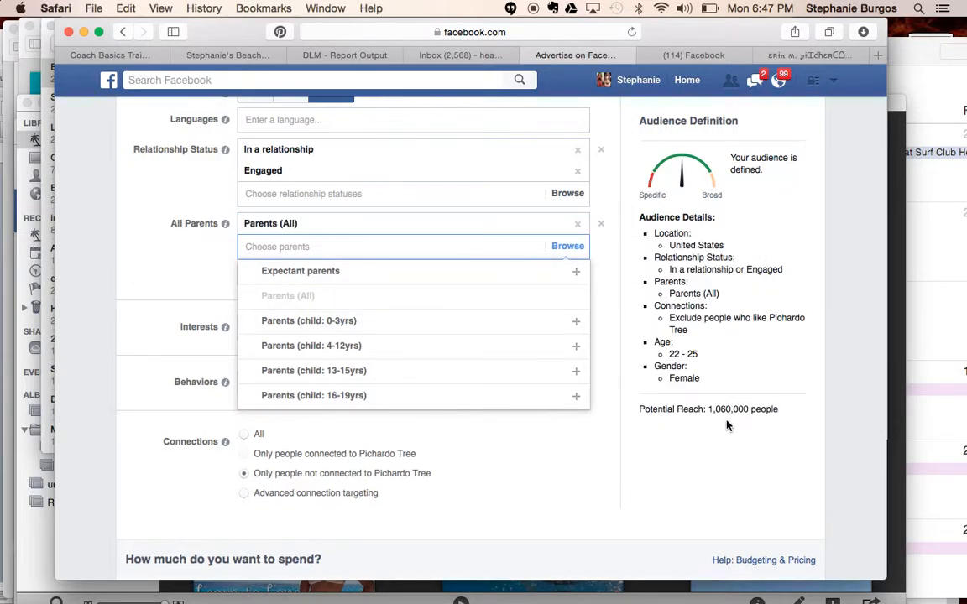
click(151, 360)
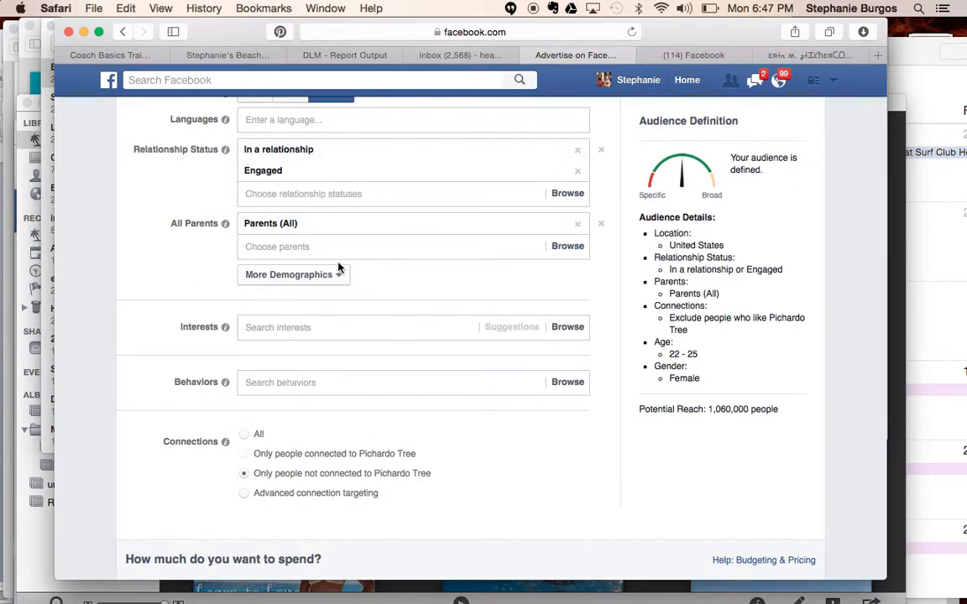
Search the interests for "oprah" and add Oprah Winfrey as a targeted interest
scroll(312, 197, up, 1)
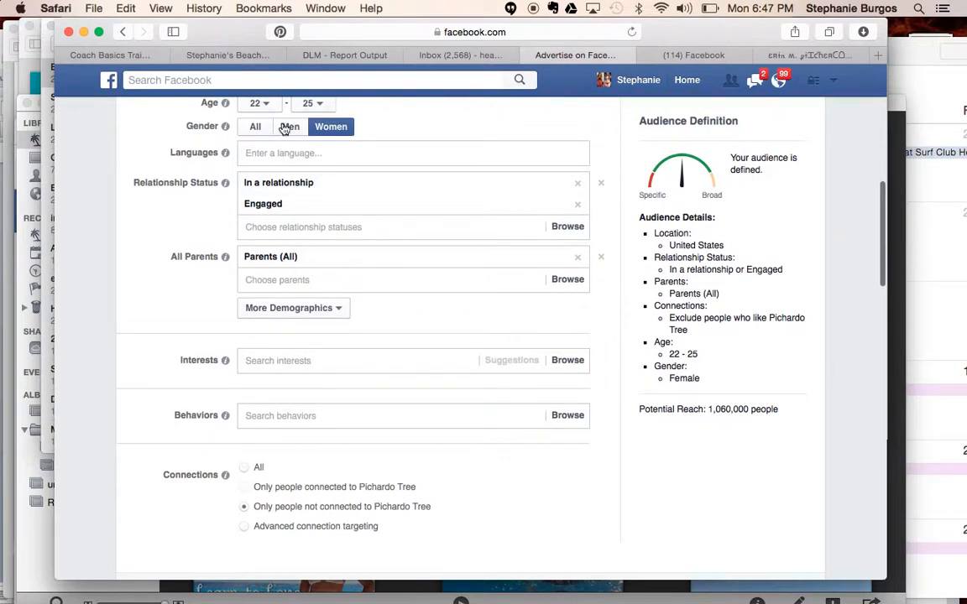
scroll(280, 134, down, 1)
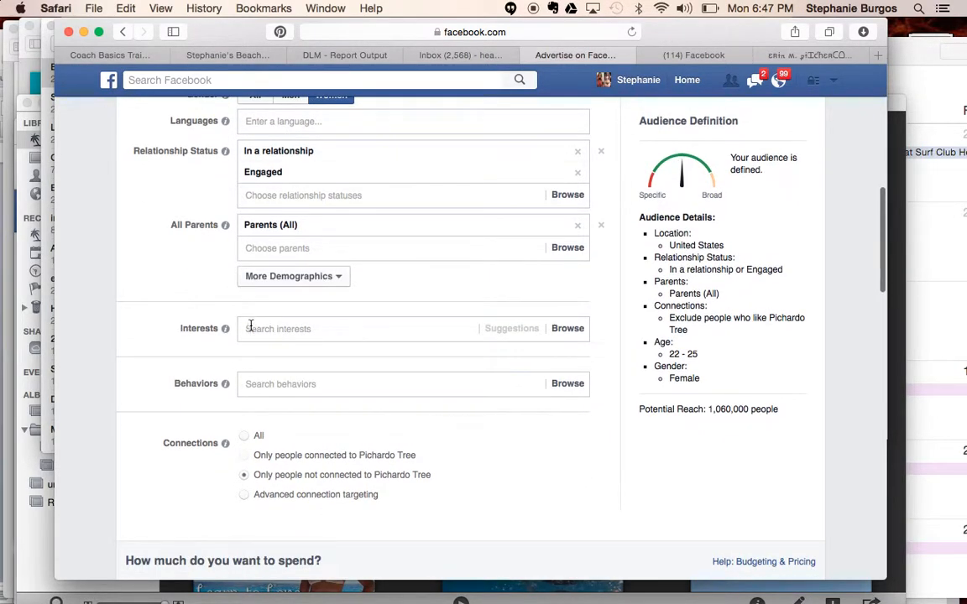
click(250, 328)
text(oprah)
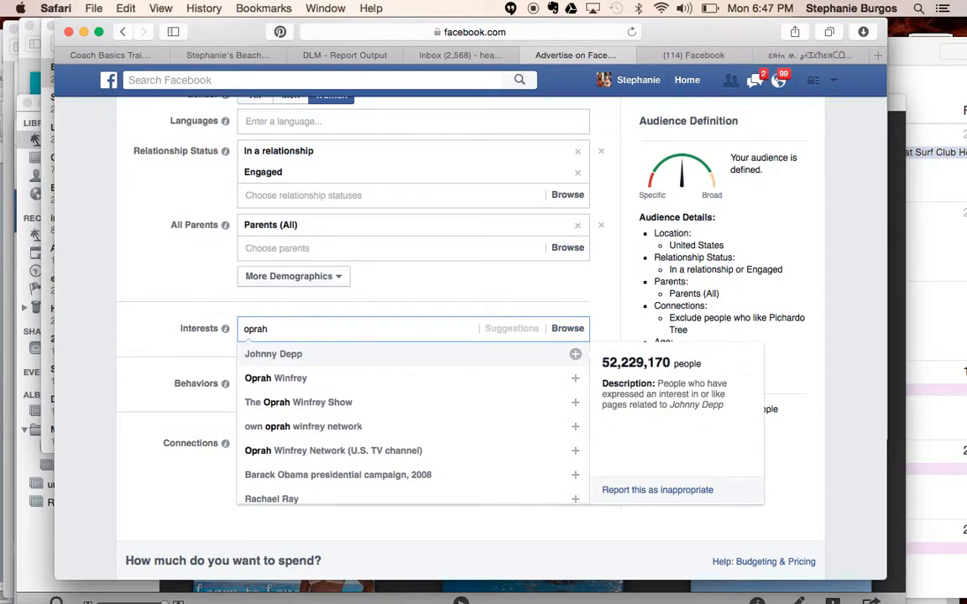
key(Down)
key(Down)
key(Up)
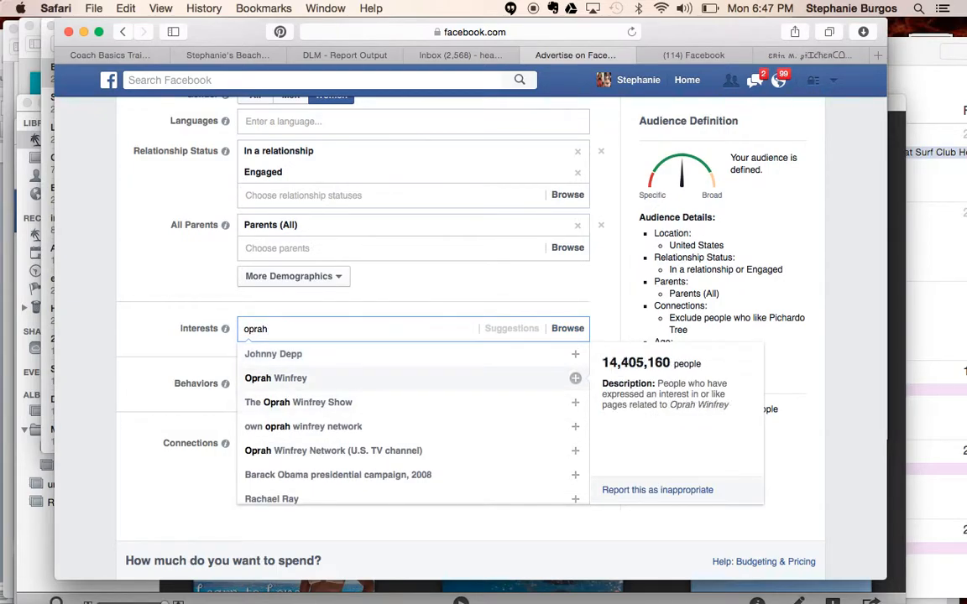
key(Return)
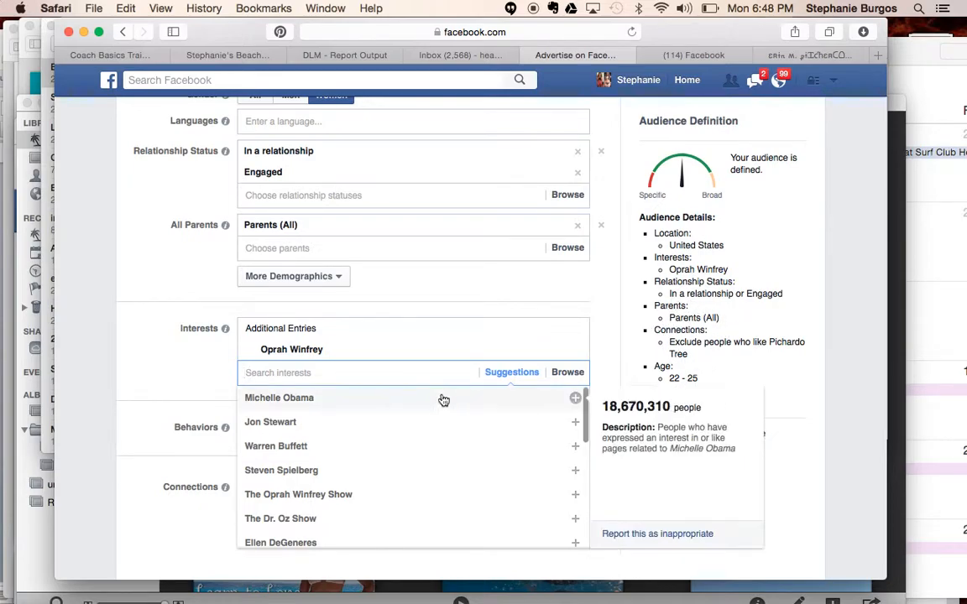
Search the interests for "weight", add Weight loss to the targeting and review the audience definition
mouse_move(575, 422)
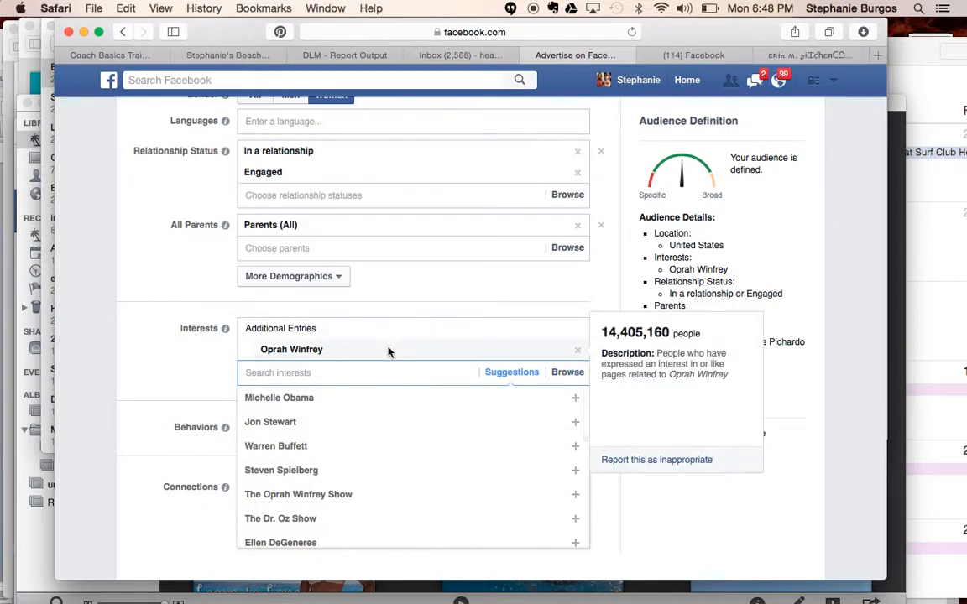
scroll(202, 382, down, 1)
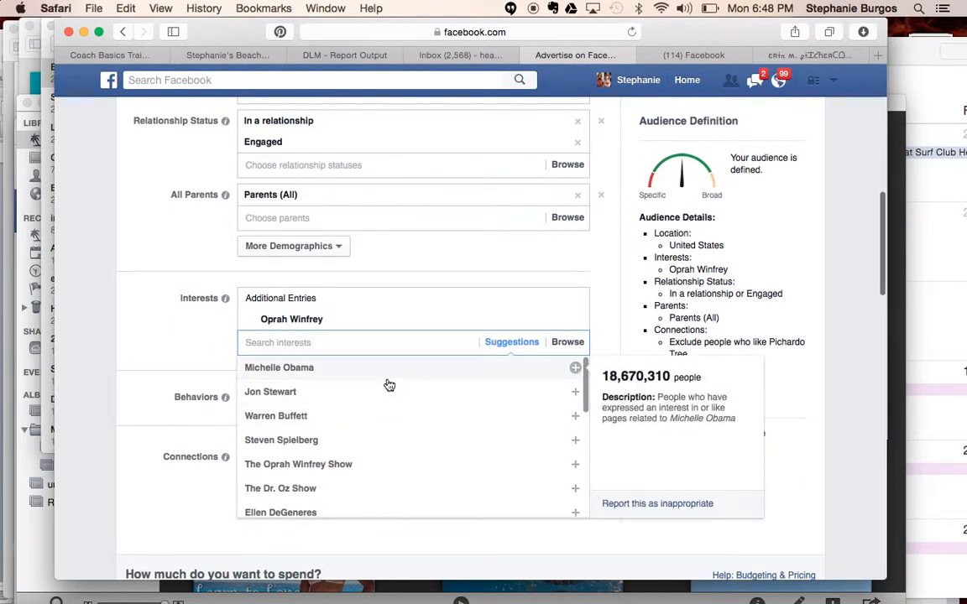
text(weight)
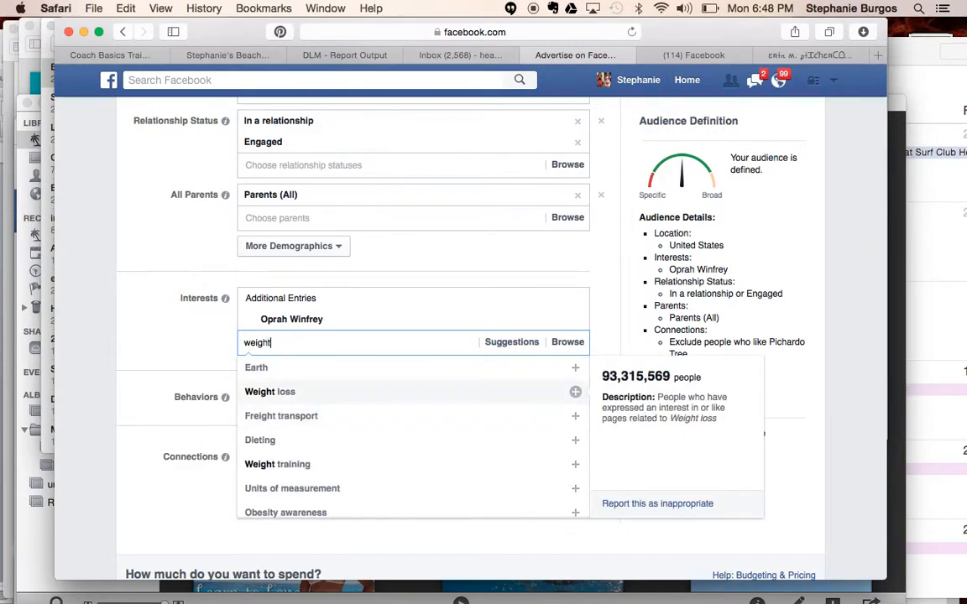
click(574, 391)
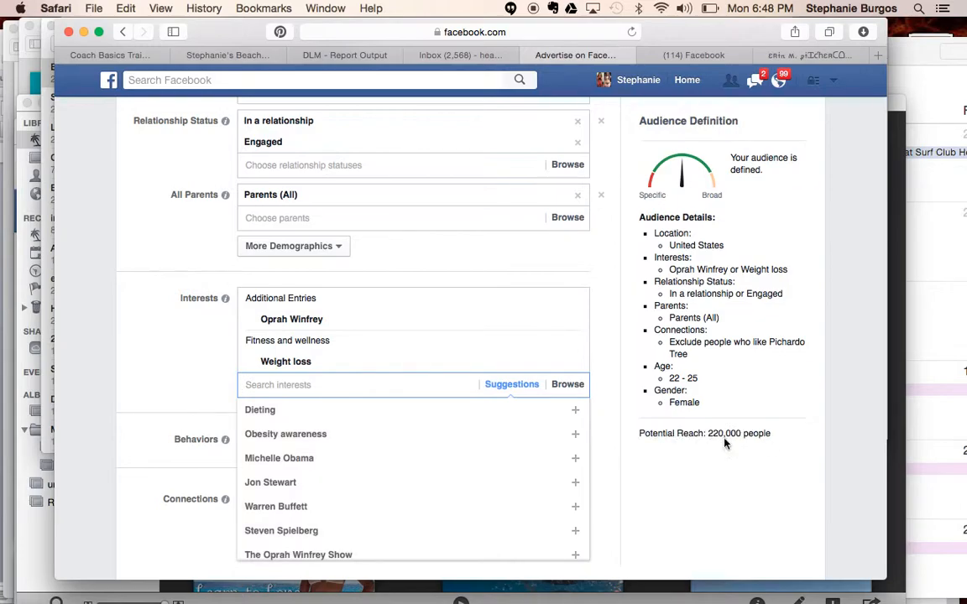
click(612, 413)
scroll(611, 414, down, 1)
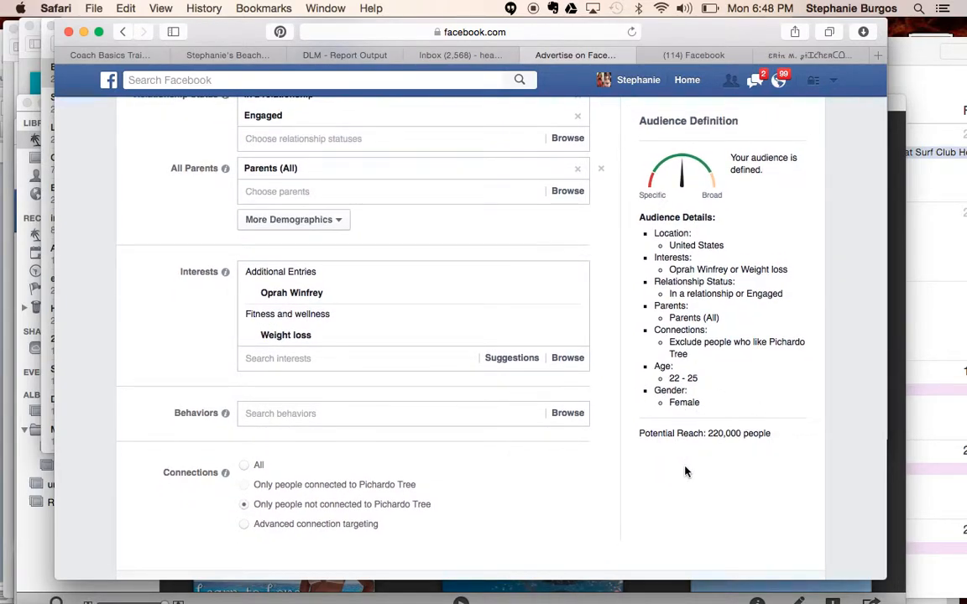
scroll(685, 472, up, 3)
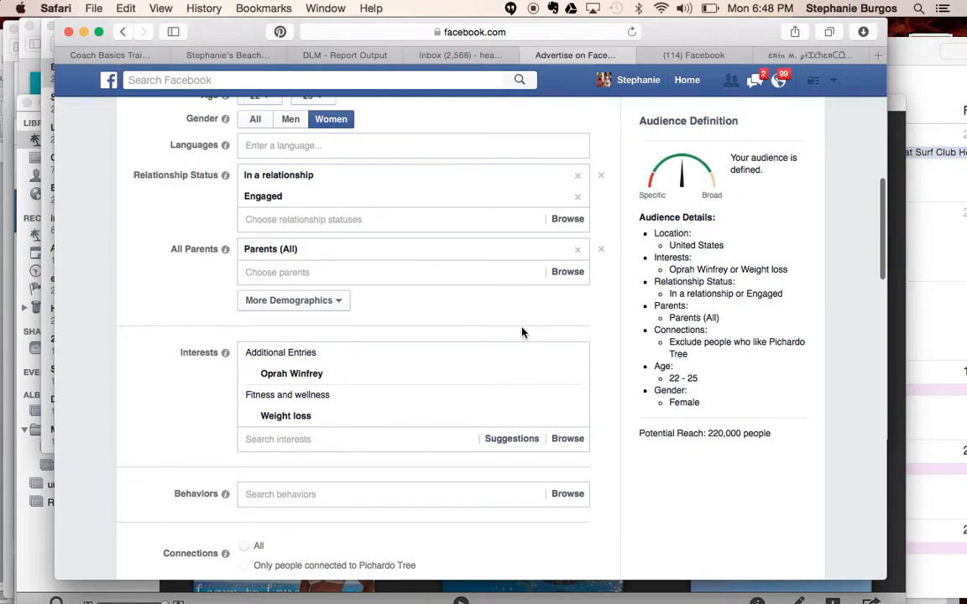
Examine the connections, budget, schedule and pricing settings, and the image section of the ad
scroll(522, 327, down, 10)
scroll(520, 332, up, 8)
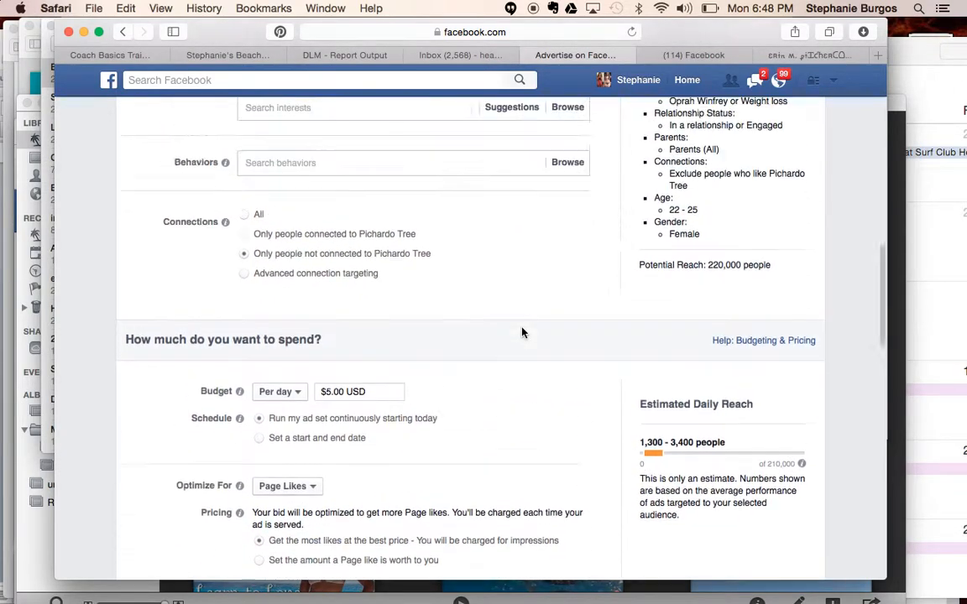
scroll(403, 344, down, 4)
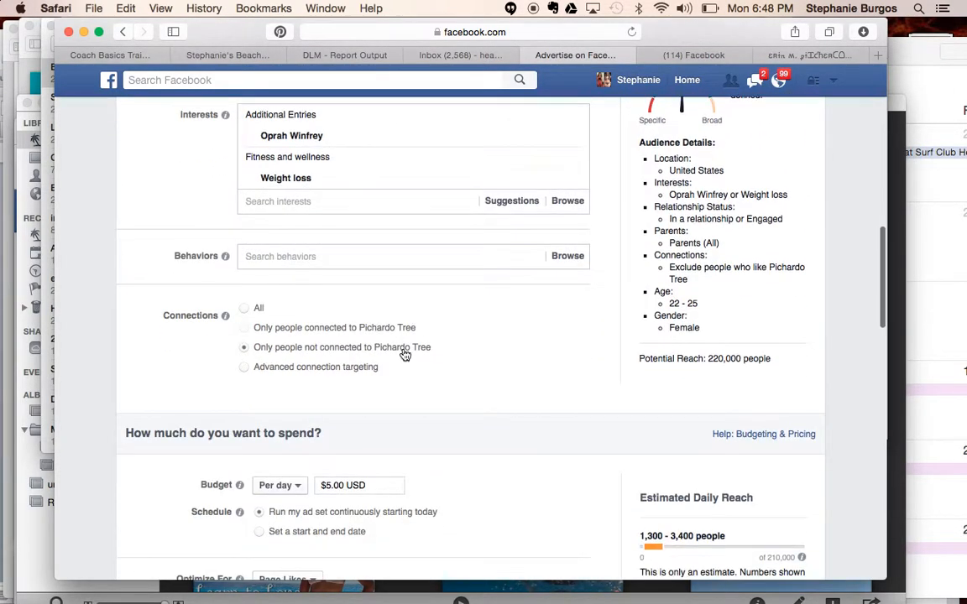
scroll(404, 354, down, 1)
scroll(401, 357, down, 3)
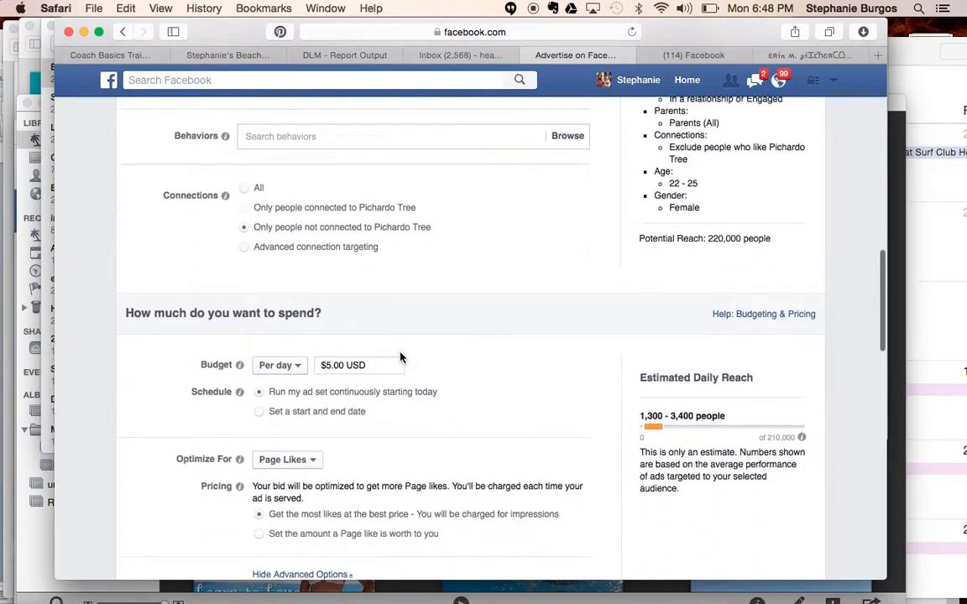
scroll(300, 308, down, 2)
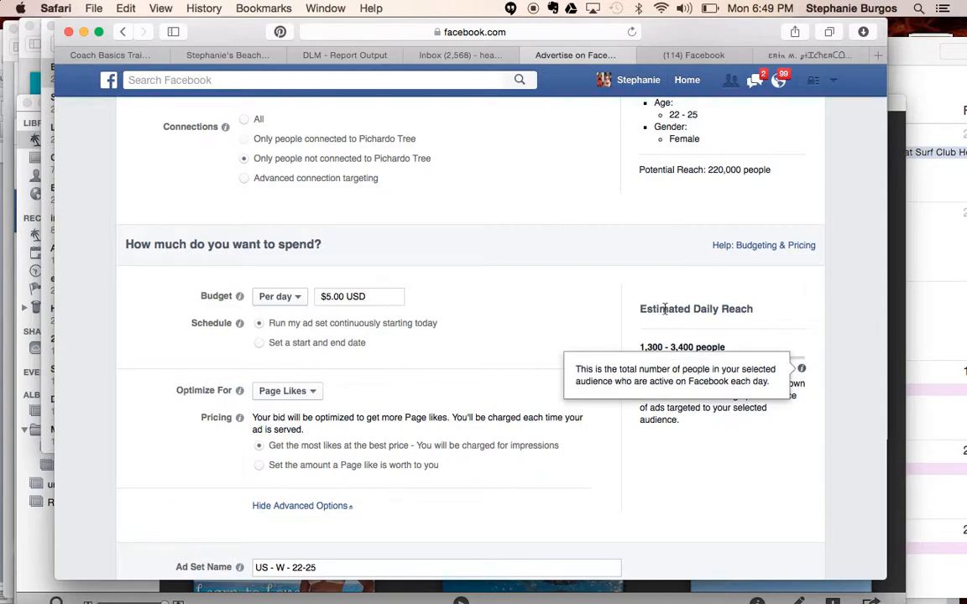
scroll(554, 361, down, 1)
scroll(554, 360, down, 2)
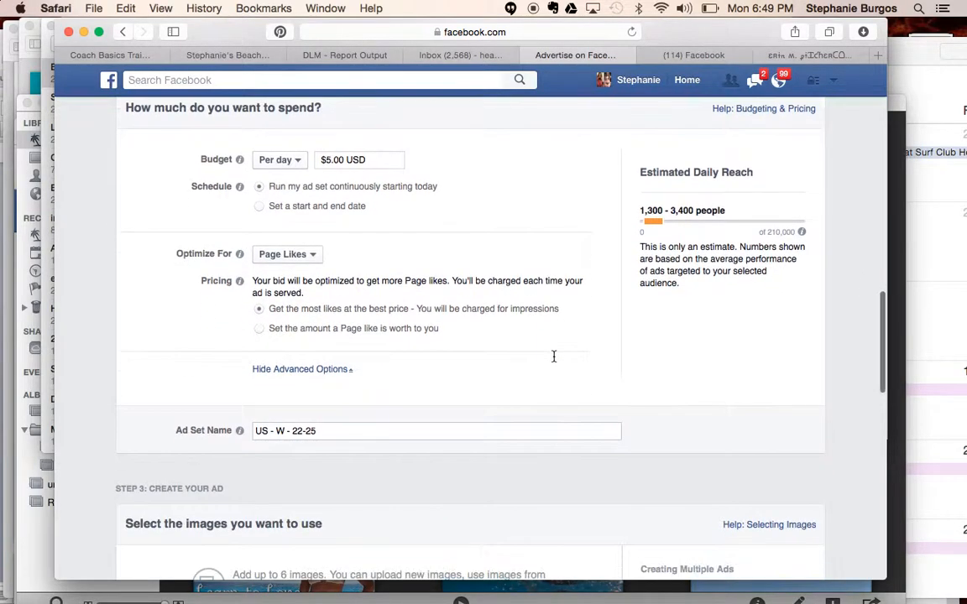
scroll(424, 220, down, 6)
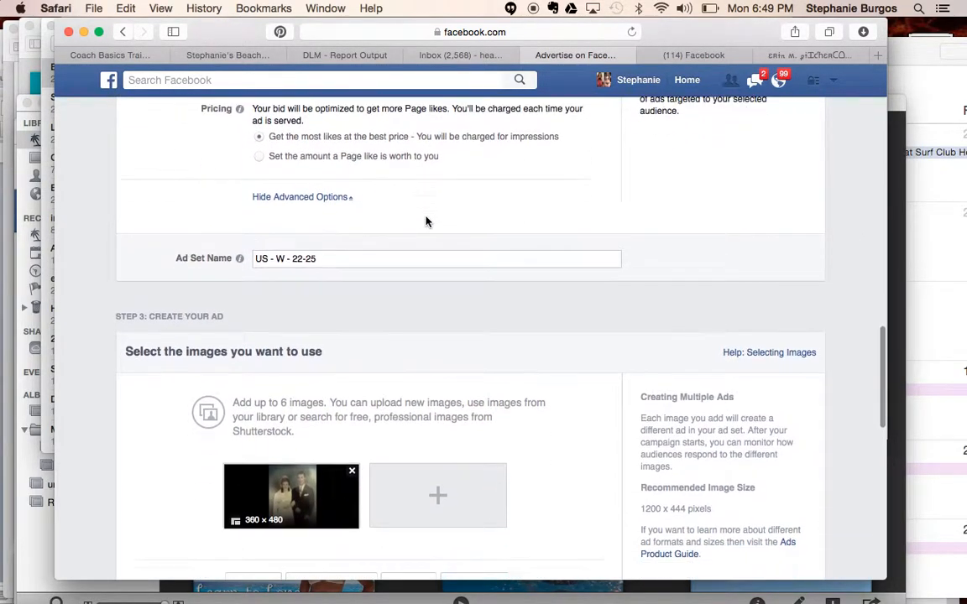
scroll(424, 220, down, 2)
scroll(431, 222, up, 1)
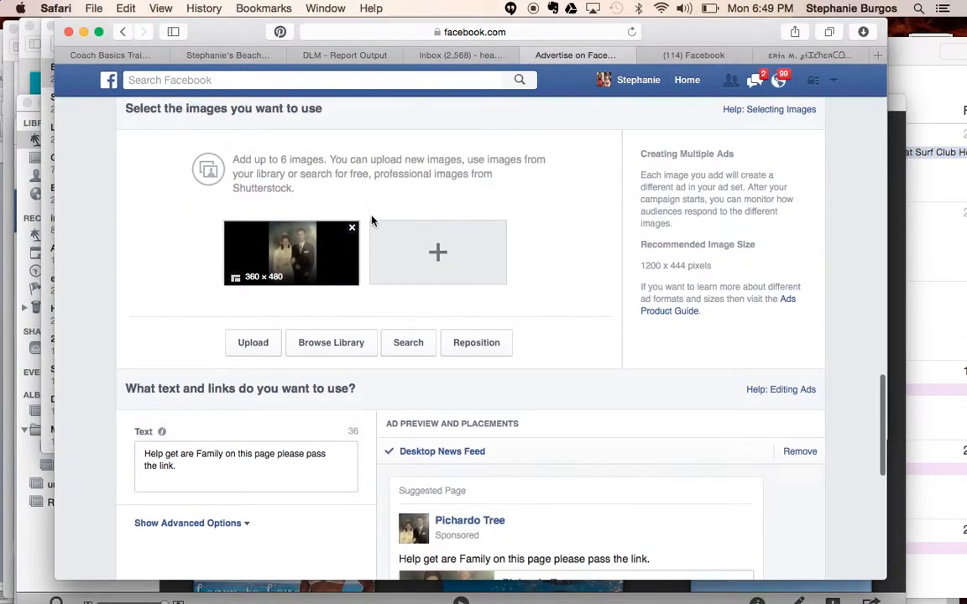
scroll(286, 157, up, 2)
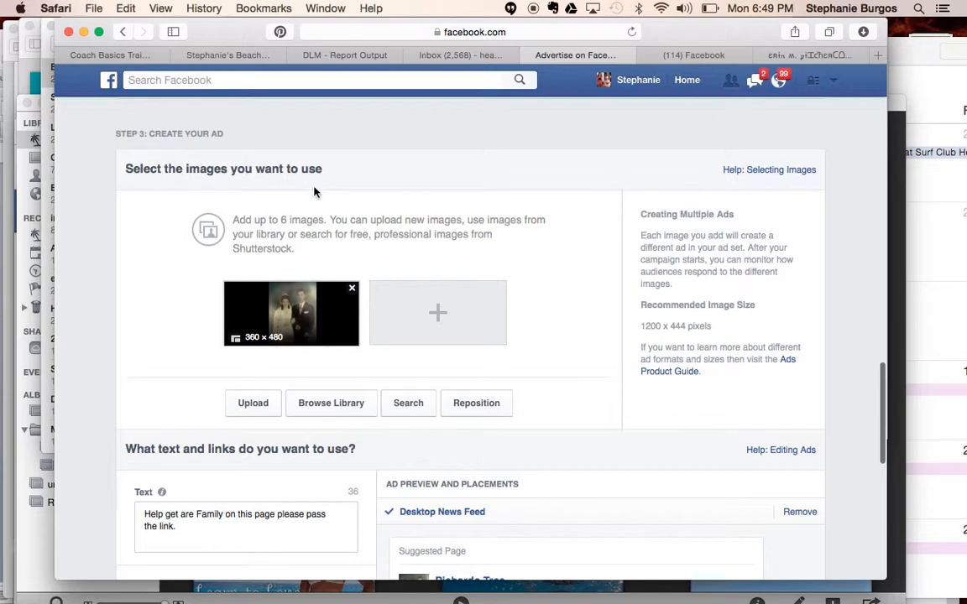
scroll(320, 215, down, 1)
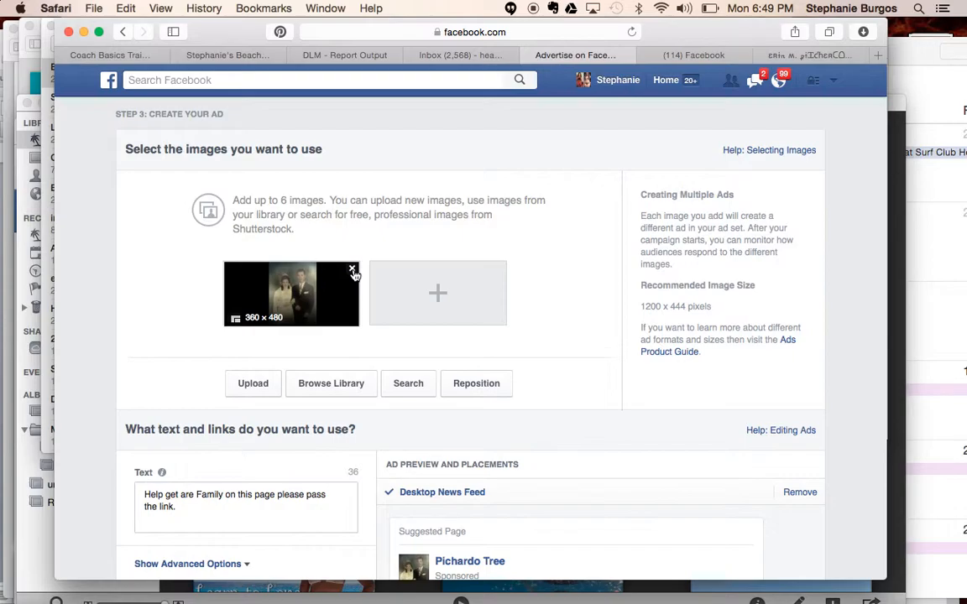
Remove the default ad image and search the free stock images for "female fitness"
click(352, 271)
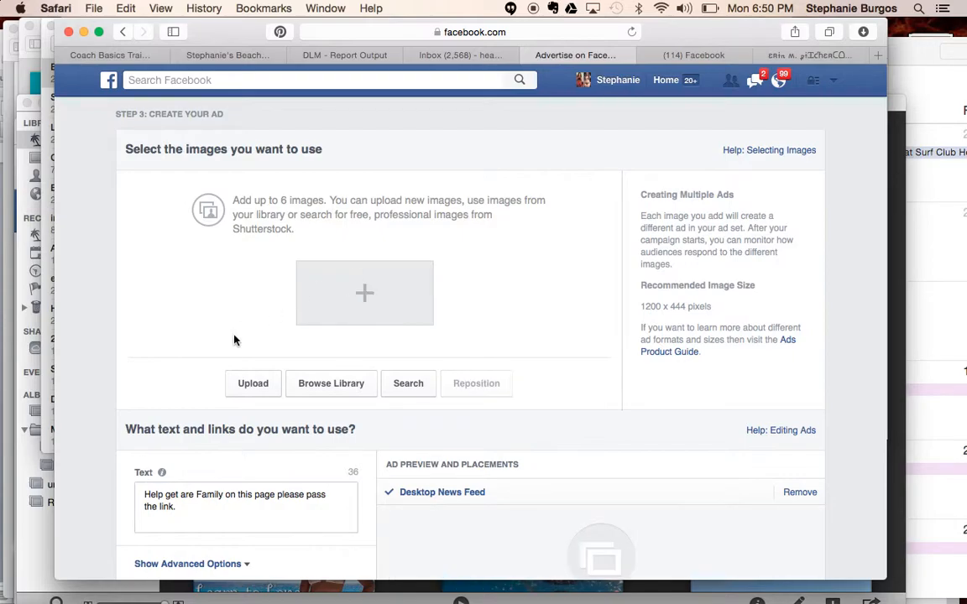
click(329, 394)
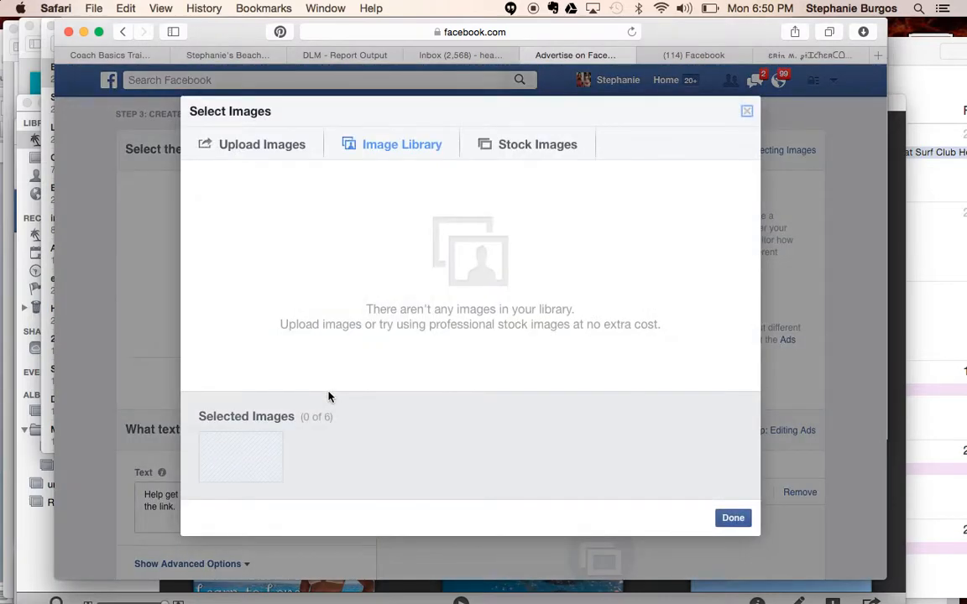
click(532, 149)
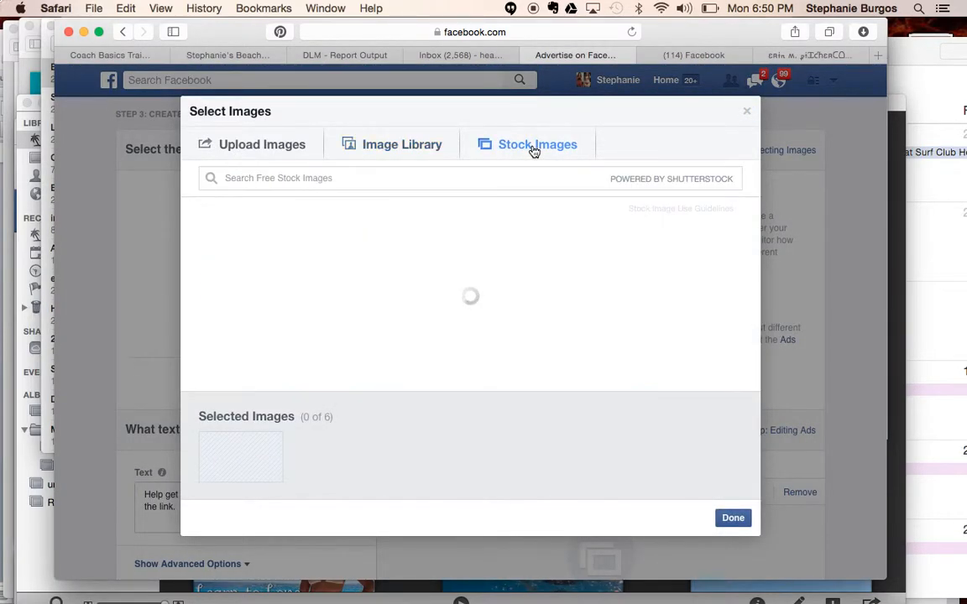
click(302, 178)
text(female f)
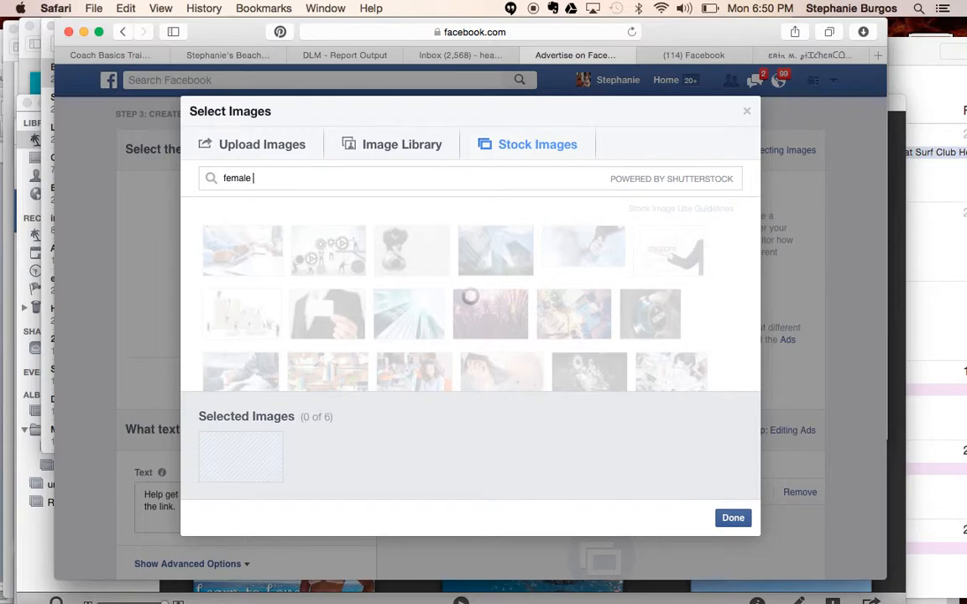
text(itness)
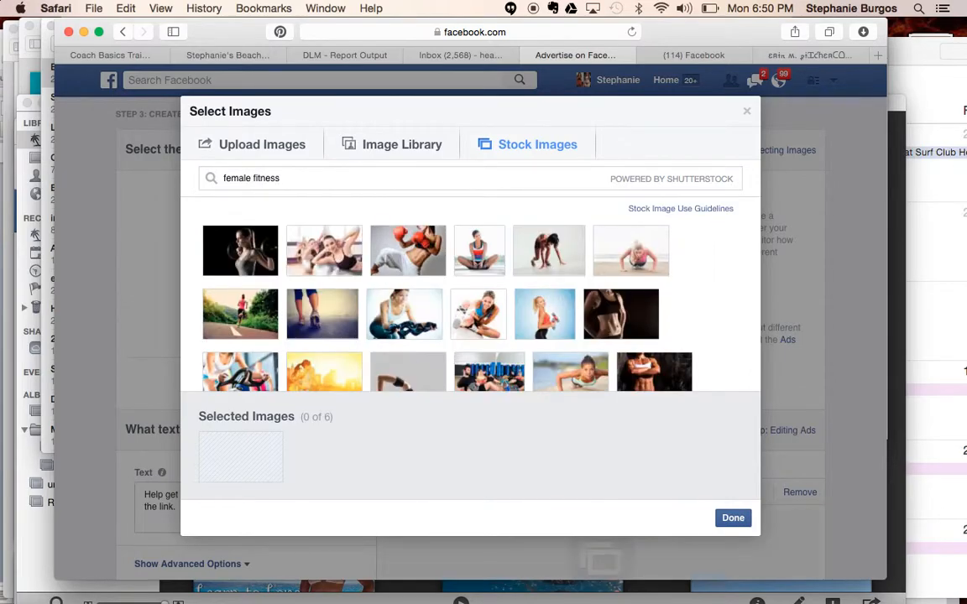
Add six stock images to the ad: boxing woman, seated woman in red, sunset silhouette, dumbbell workout, group yoga class and woman in a polka-dot dress
scroll(327, 315, down, 5)
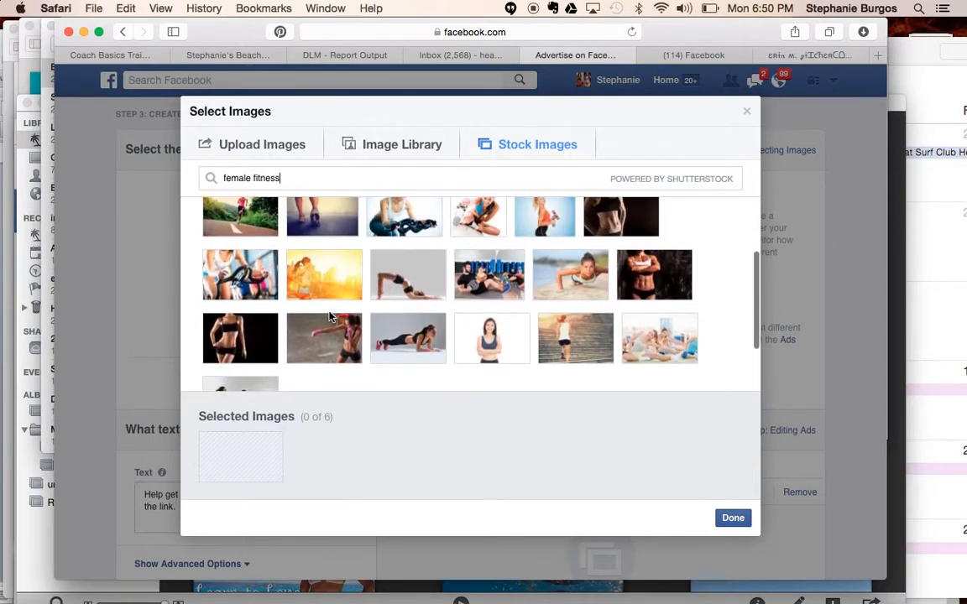
click(330, 339)
scroll(330, 335, down, 3)
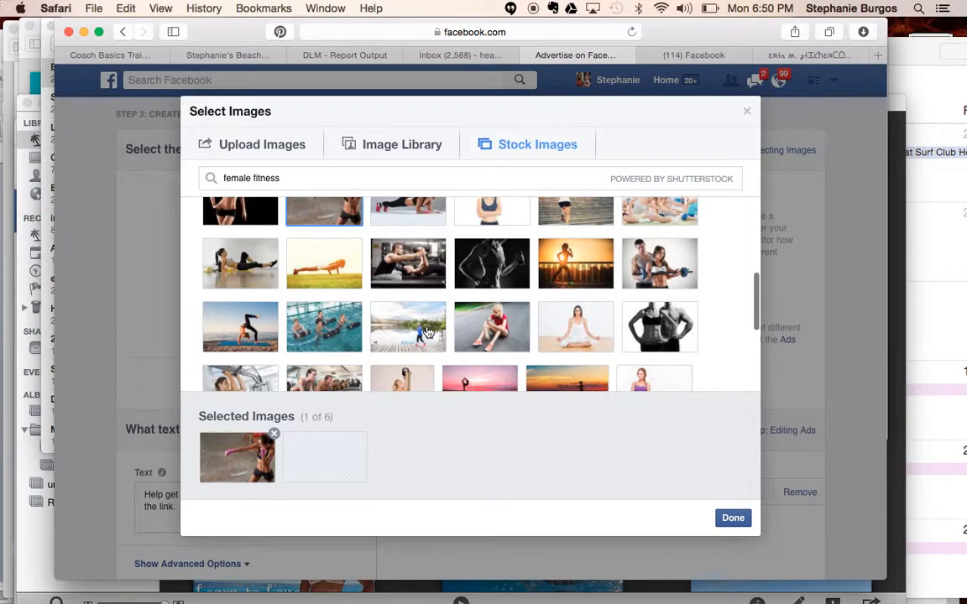
click(496, 334)
scroll(469, 344, down, 3)
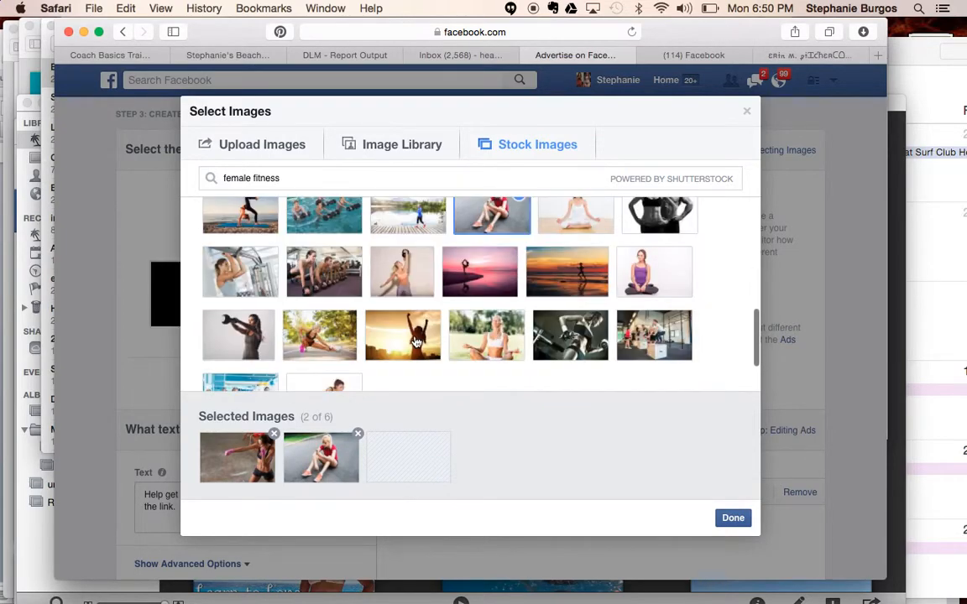
click(416, 343)
scroll(416, 343, down, 2)
click(558, 252)
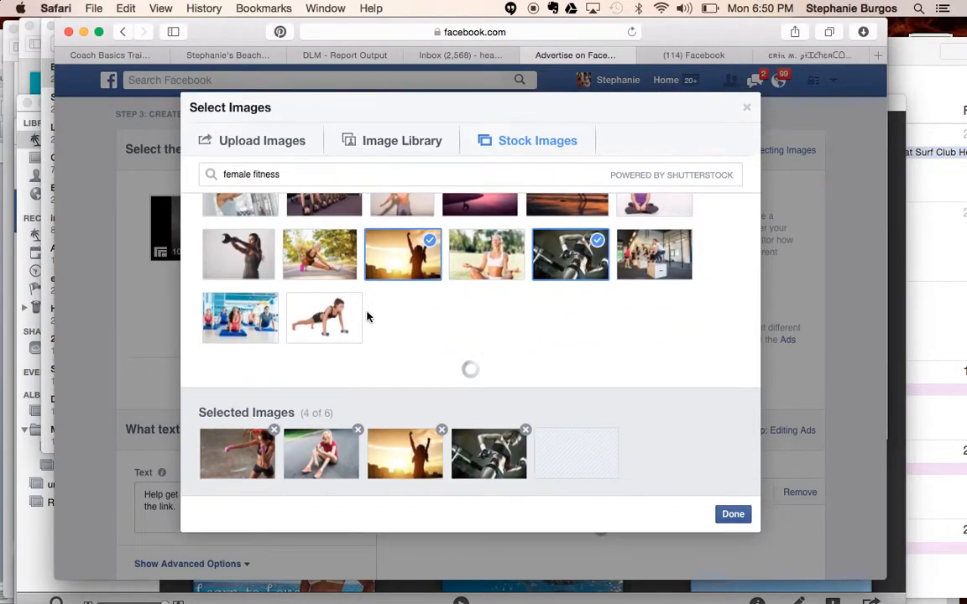
click(241, 327)
scroll(351, 323, down, 3)
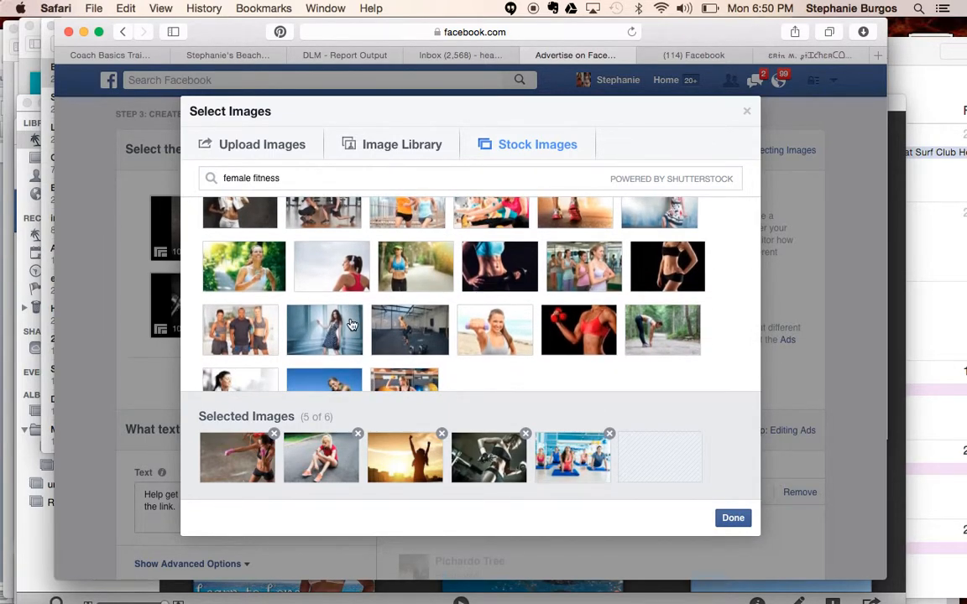
click(335, 328)
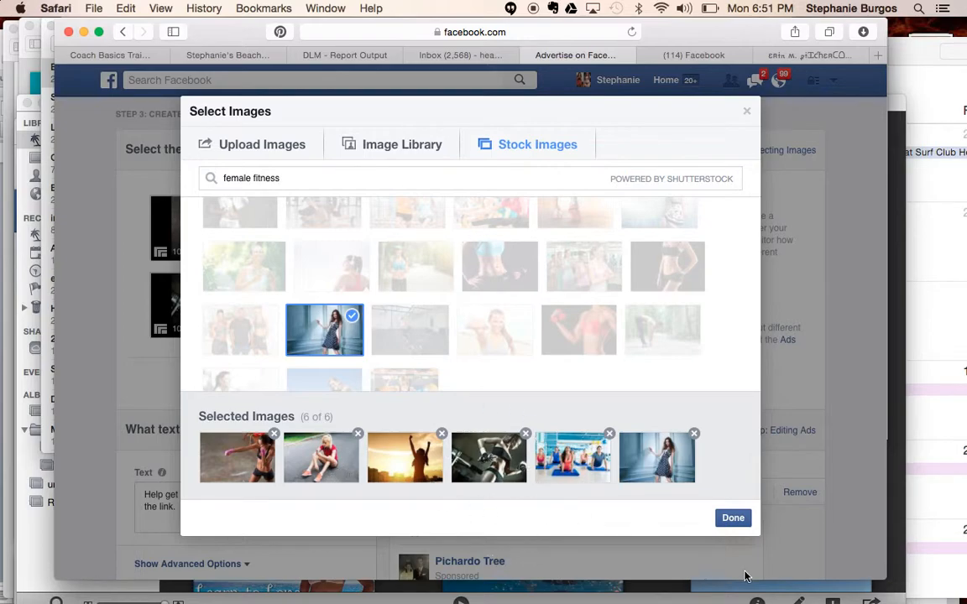
click(733, 518)
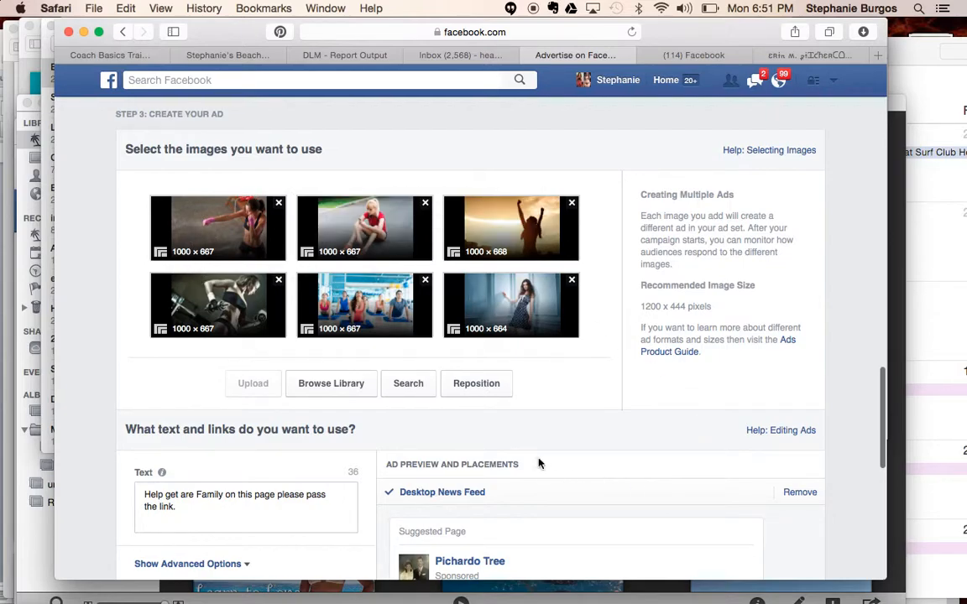
Reposition the ad images, moving the boxing woman's crop lower and the seated woman's crop higher to include her face
click(475, 389)
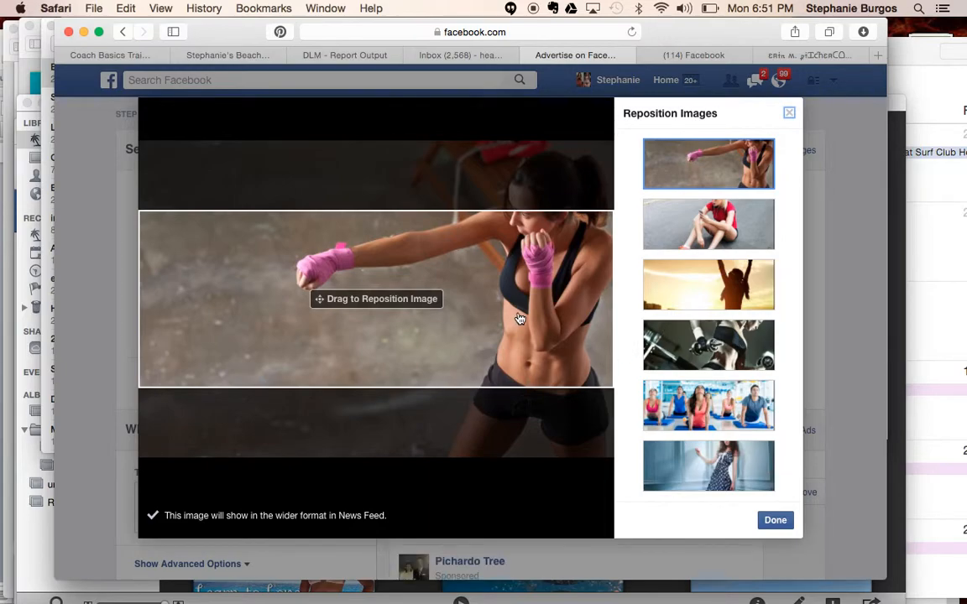
mouse_move(520, 320)
mouse_down()
mouse_move(520, 374)
mouse_move(525, 275)
mouse_move(523, 334)
mouse_up()
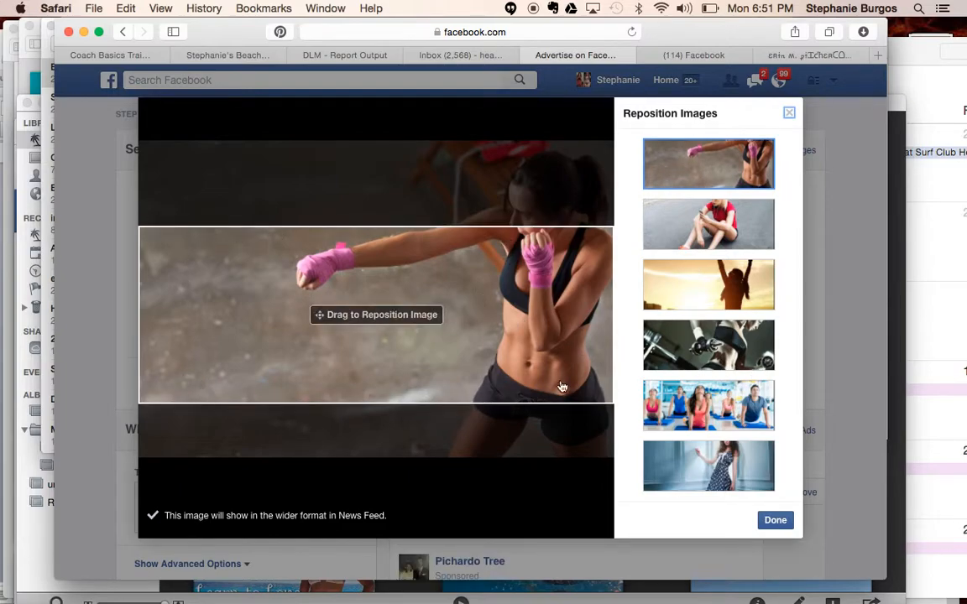
click(699, 224)
drag(415, 317, 435, 265)
Adjust the crops of the dumbbell, sunset and polka-dot dress images, and apply the repositioning
click(651, 326)
drag(457, 299, 508, 370)
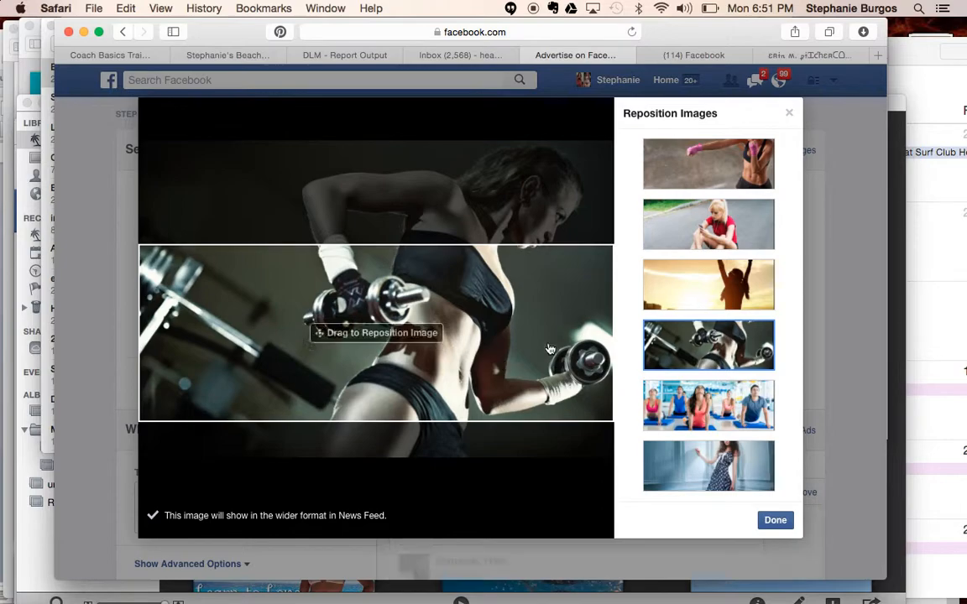
click(686, 302)
drag(490, 313, 485, 283)
click(690, 484)
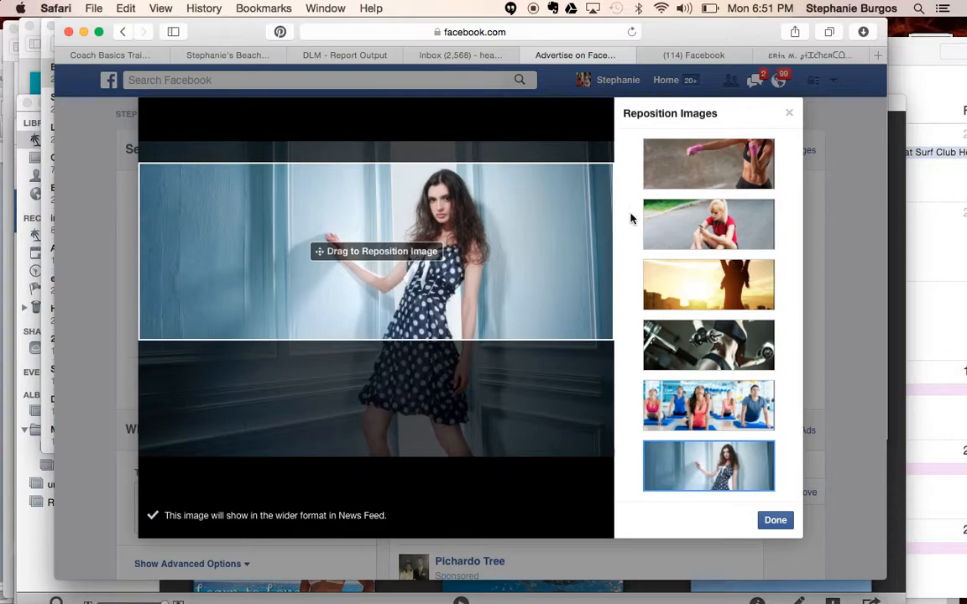
click(773, 524)
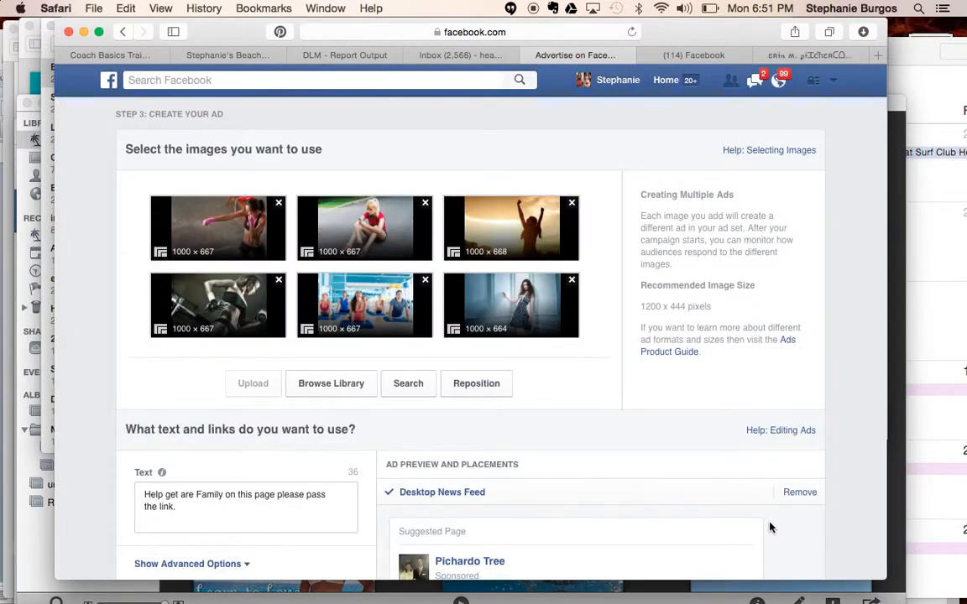
Examine the selected images and the Desktop News Feed preview of the ad
scroll(545, 452, down, 3)
scroll(545, 452, down, 2)
scroll(545, 451, up, 1)
scroll(545, 451, down, 2)
scroll(545, 451, up, 2)
scroll(546, 451, up, 3)
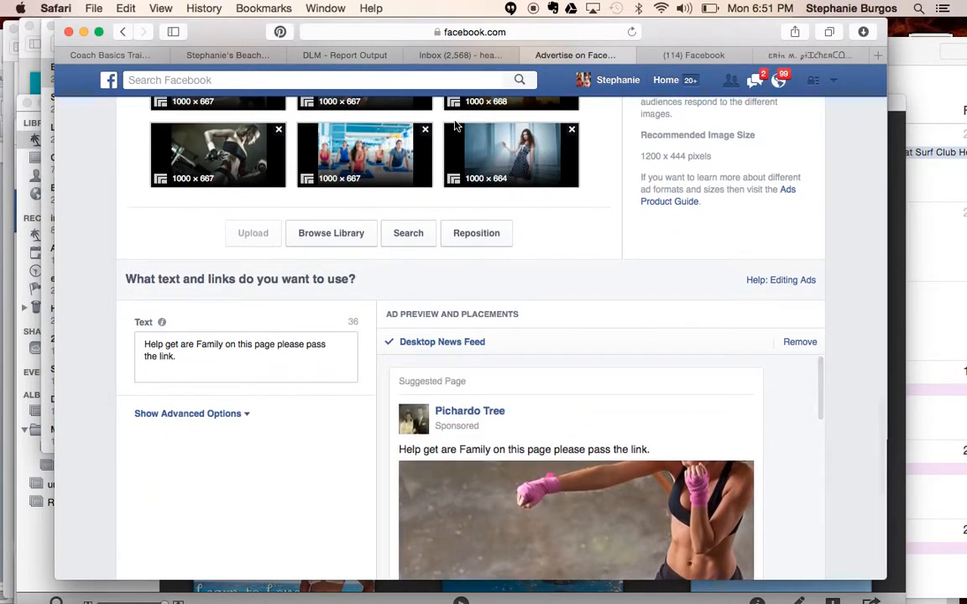
scroll(453, 126, up, 5)
scroll(453, 126, down, 7)
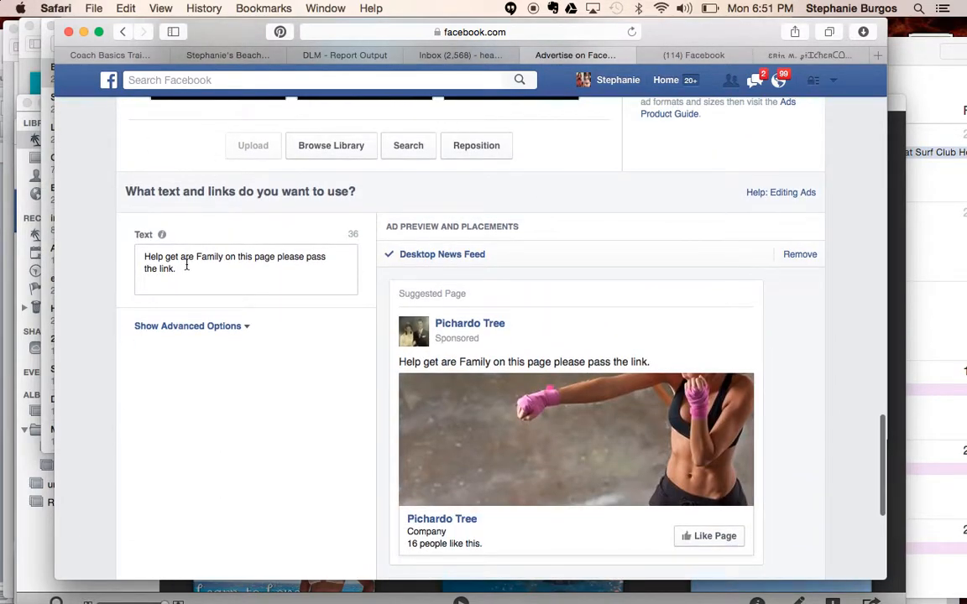
Replace the ad text with "Become the Confident Woman You were Born to be"
drag(188, 278, 130, 237)
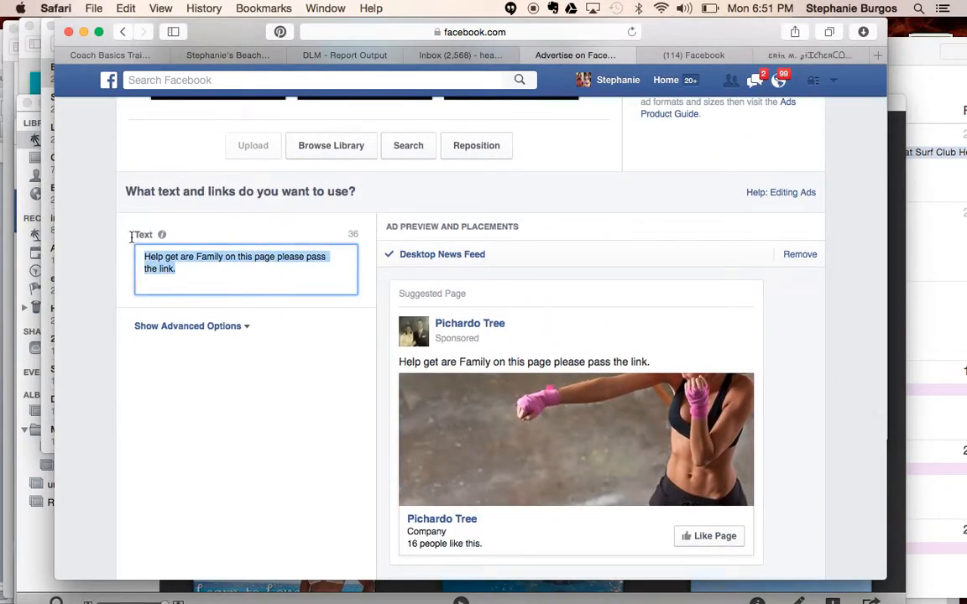
key(BackSpace)
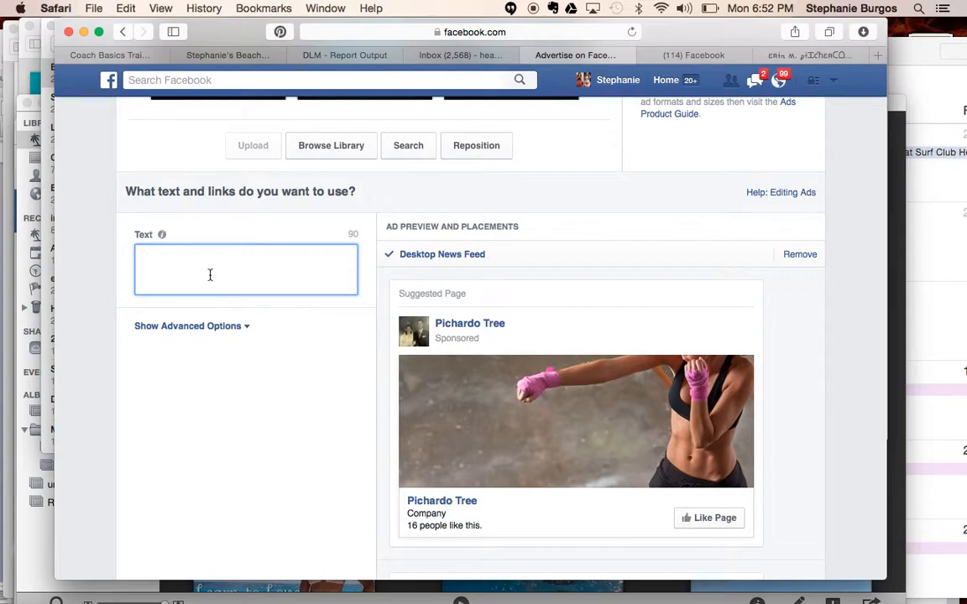
text(beCOME)
key(BackSpace)
key(BackSpace)
key(BackSpace)
key(BackSpace)
key(BackSpace)
key(BackSpace)
key(BackSpace)
text(Become the Confident Woman You we)
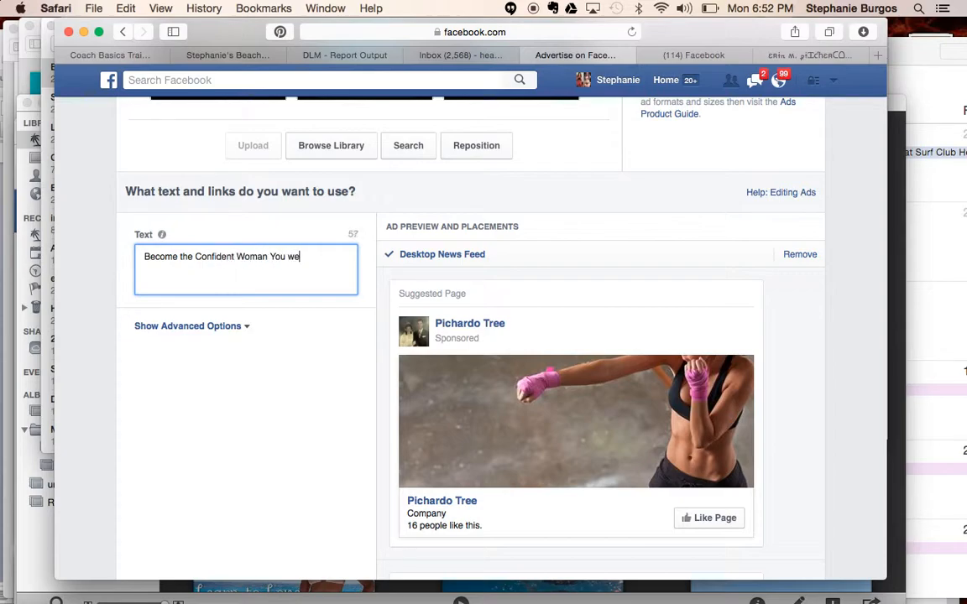
key(BackSpace)
key(BackSpace)
text(Born to be)
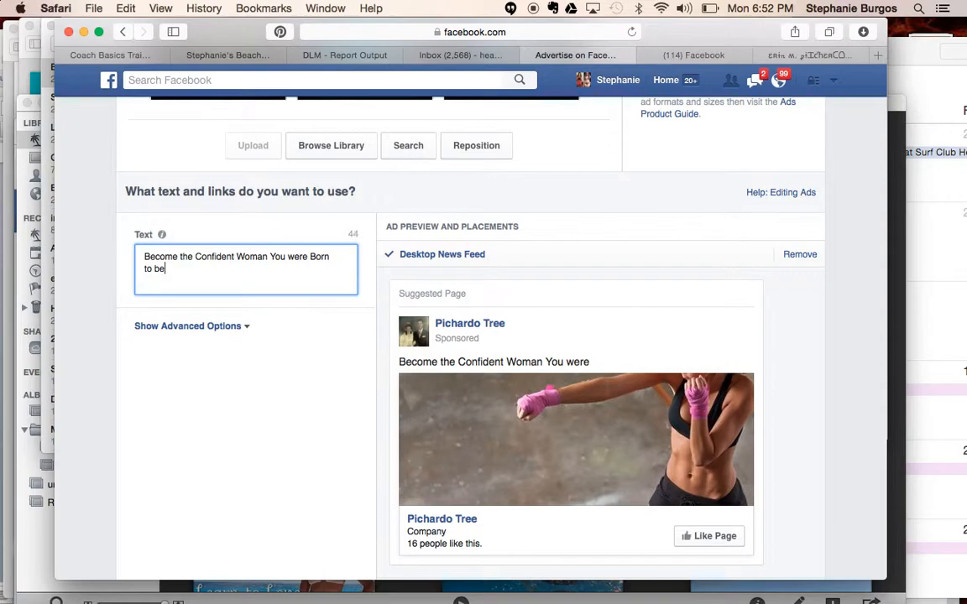
Finish the ad text by adding "! Like us now!" at its end
text(! like us n)
key(BackSpace)
key(BackSpace)
key(BackSpace)
key(BackSpace)
key(BackSpace)
key(BackSpace)
key(BackSpace)
text(us now!)
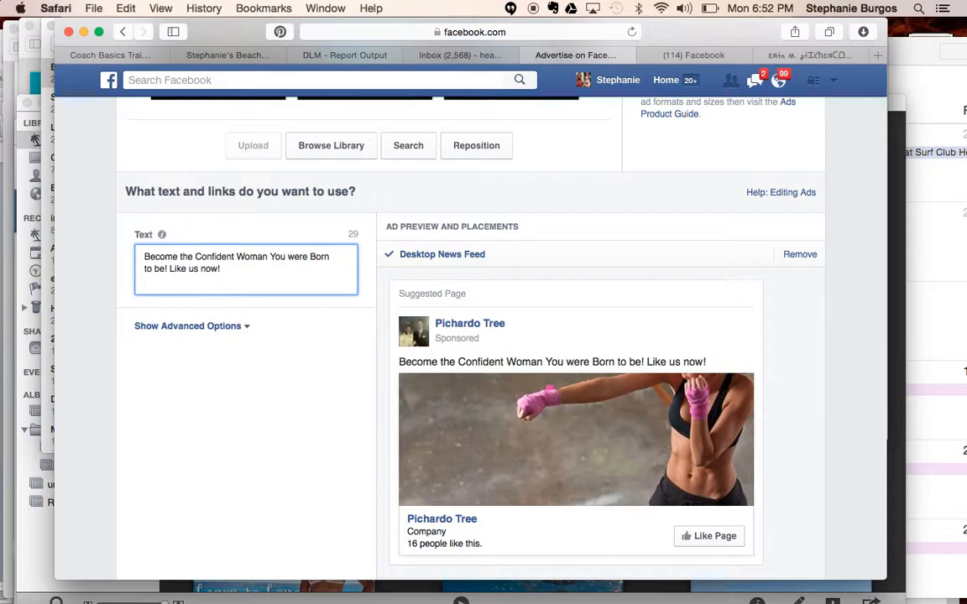
Review the completed ad form from the placements and order section back up to the campaign objective
scroll(261, 313, down, 5)
scroll(261, 313, down, 3)
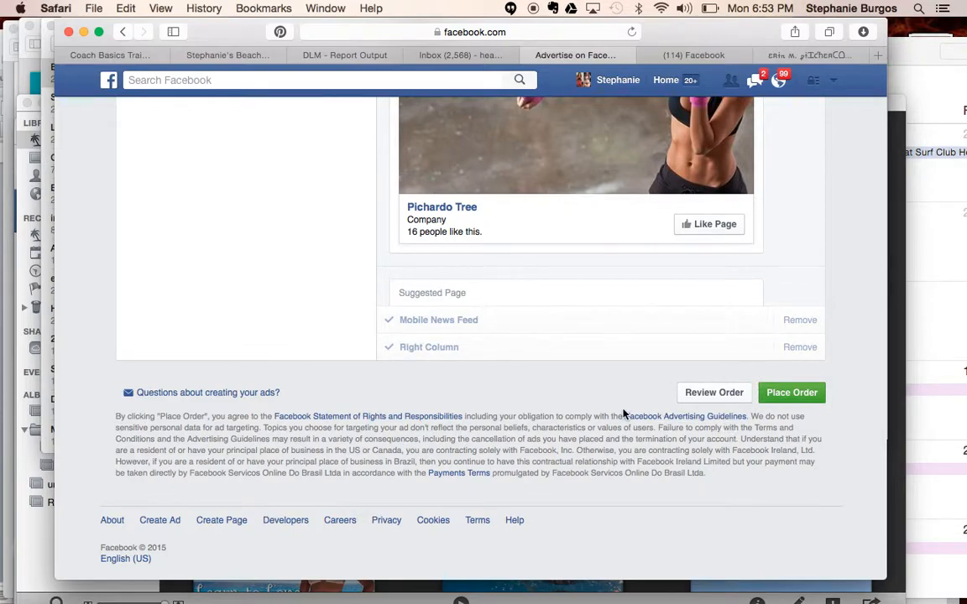
scroll(624, 414, up, 10)
scroll(449, 166, up, 10)
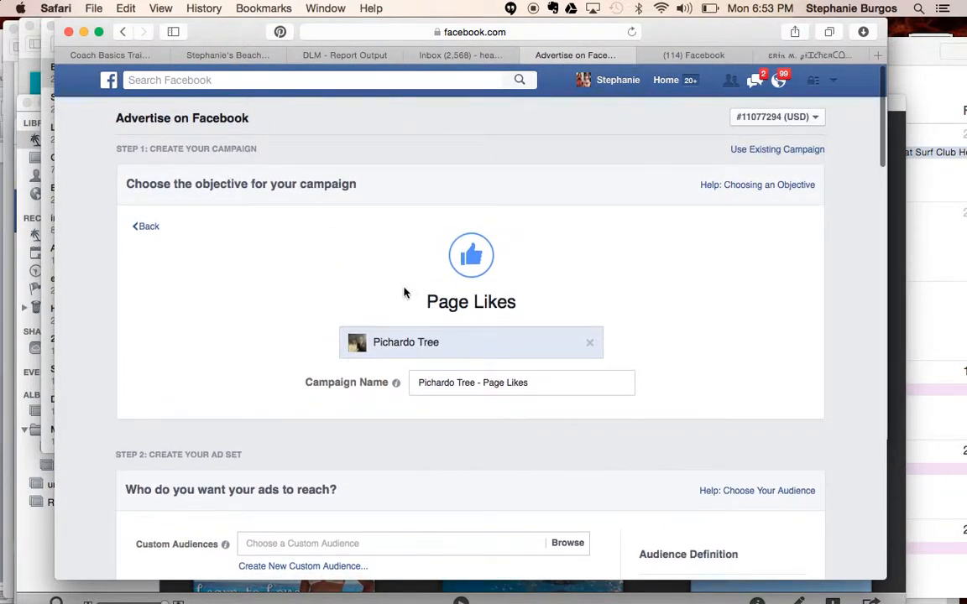
Leave the ad creation form for the Facebook home page, discarding the unsaved ad
scroll(404, 290, down, 5)
scroll(396, 284, down, 10)
scroll(382, 281, up, 10)
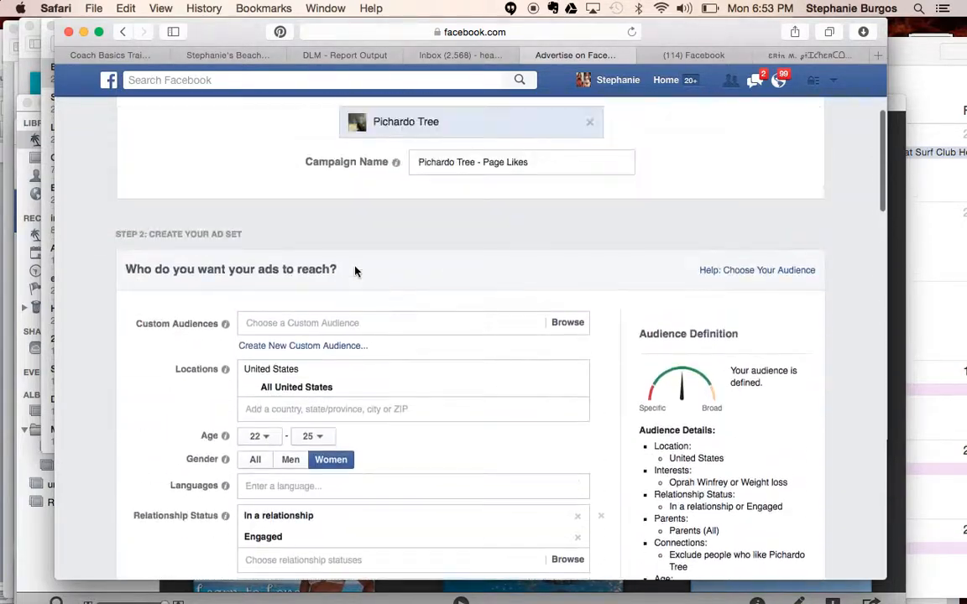
click(107, 81)
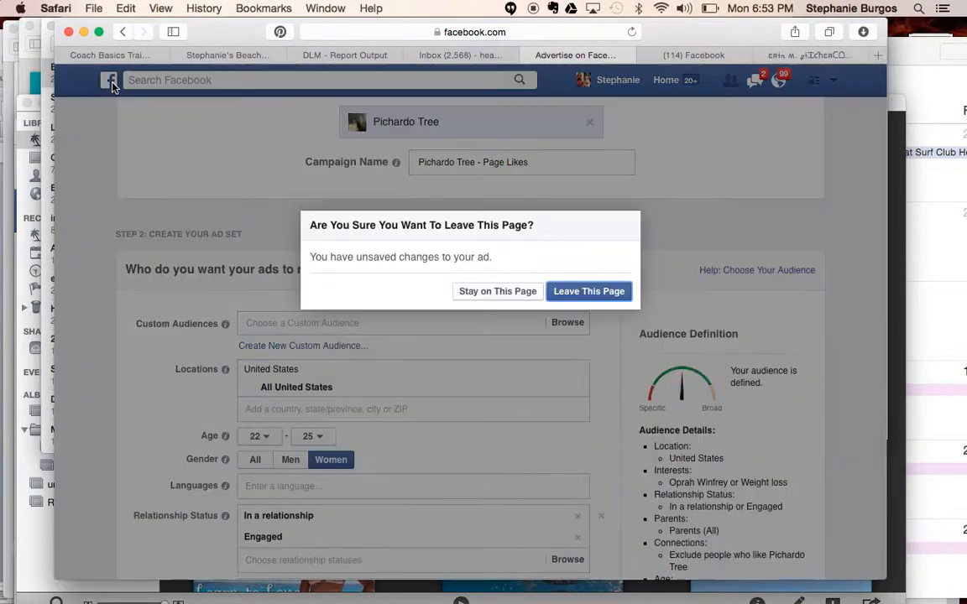
click(591, 295)
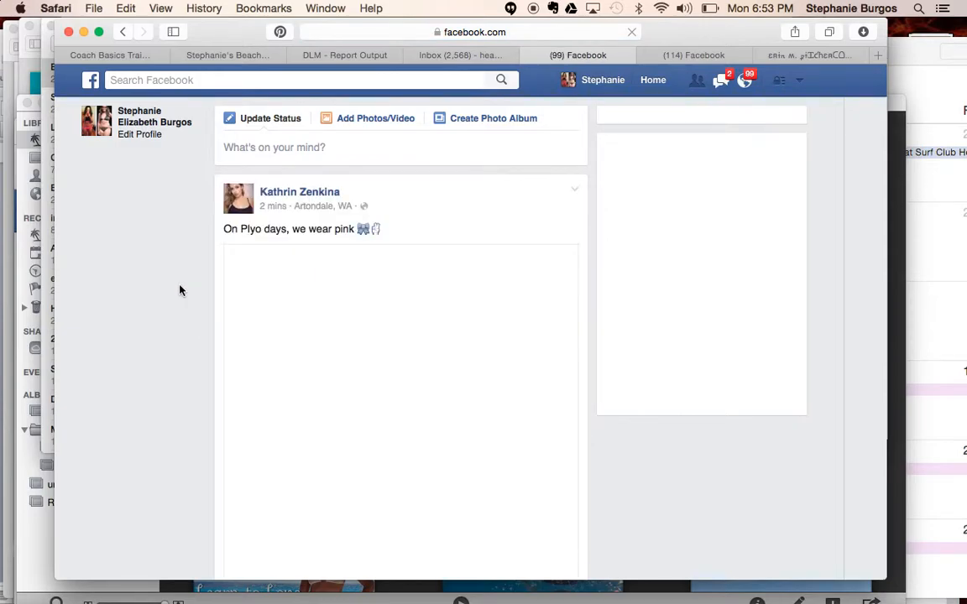
Open the Ads Manager from the home page to show all campaigns
scroll(181, 291, down, 1)
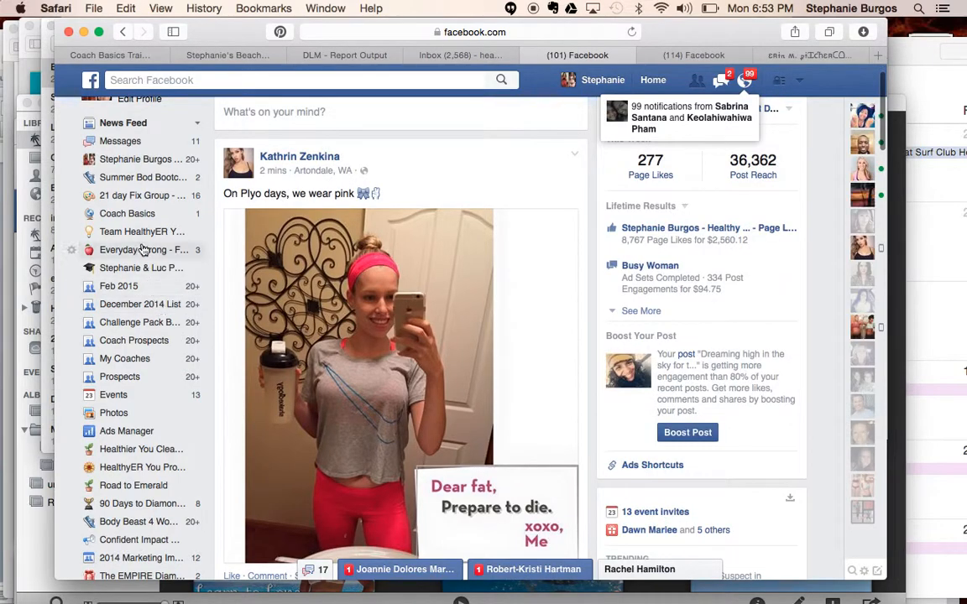
scroll(144, 253, down, 3)
click(138, 308)
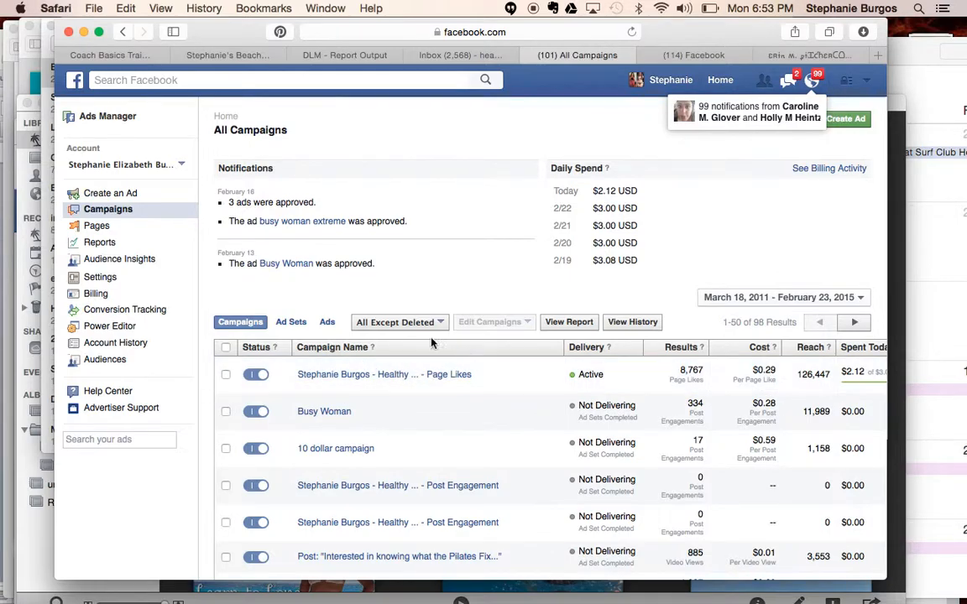
Open the active Page Likes campaign and its ad set "FBGO-Healthy ER Doc Campaign"
click(378, 379)
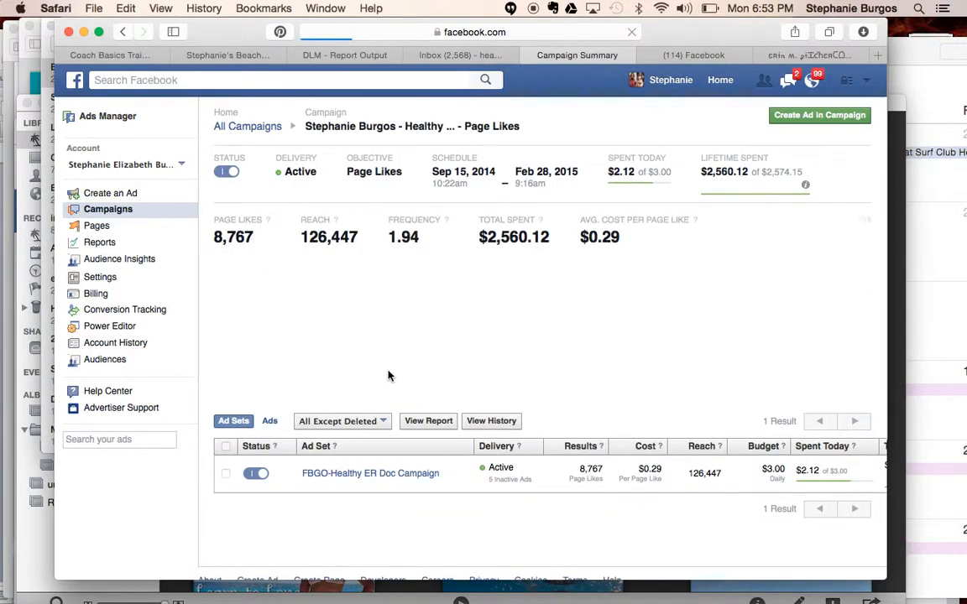
scroll(384, 395, down, 2)
click(369, 441)
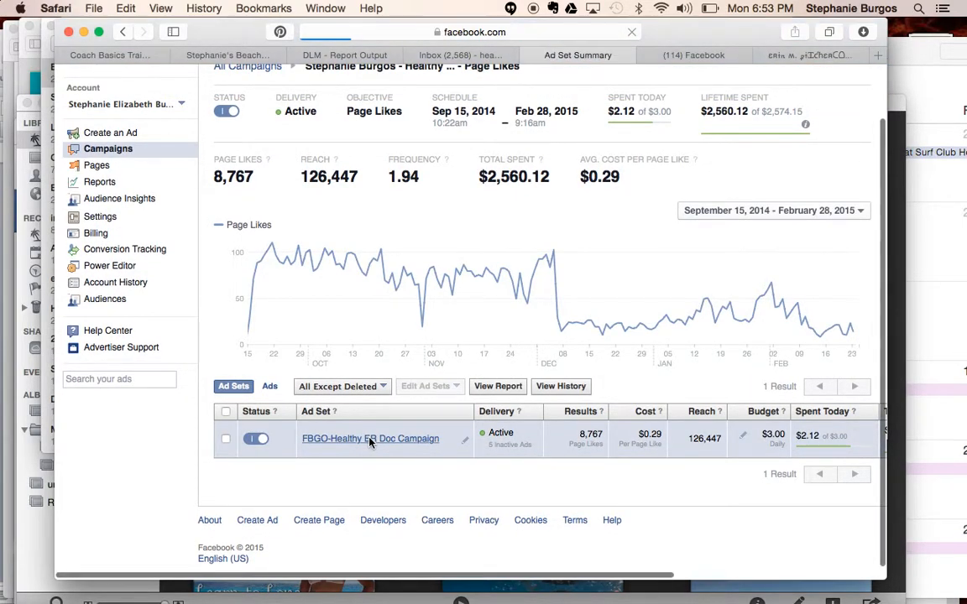
Compare the results, cost, reach, clicks and click-through rate of the ad set's image ads, and review its overall summary and page-likes graph
scroll(372, 443, down, 5)
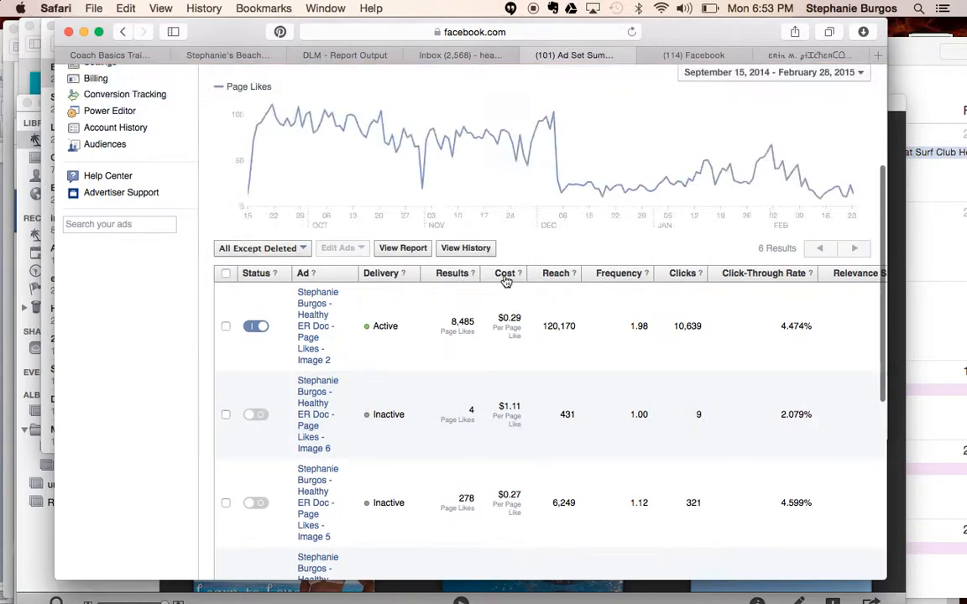
mouse_move(556, 282)
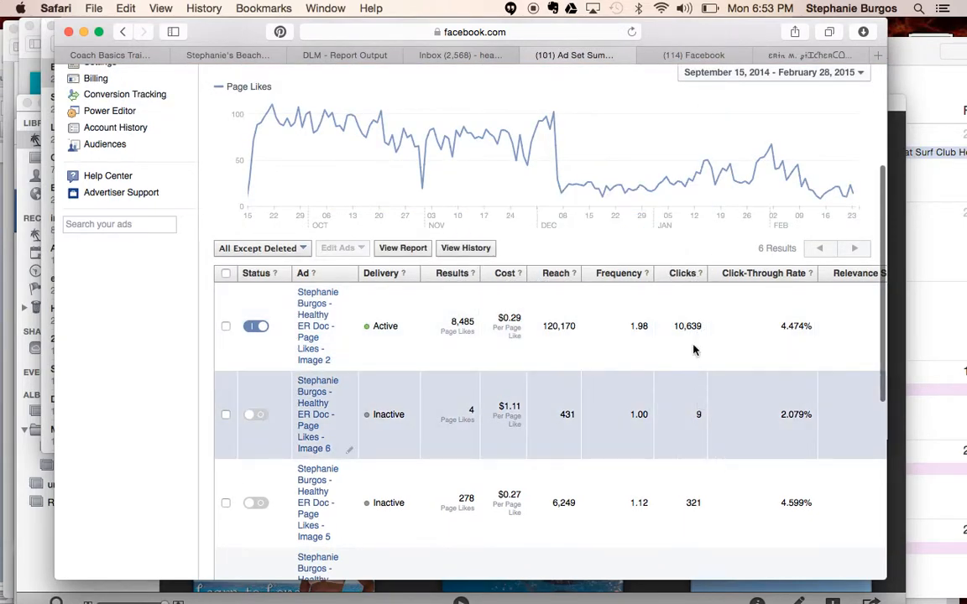
scroll(686, 480, down, 5)
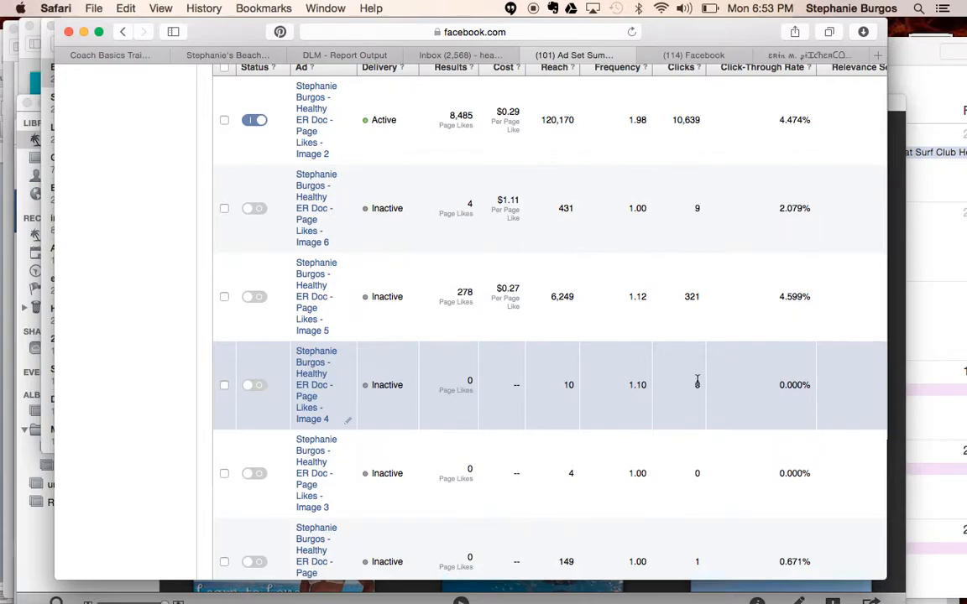
scroll(705, 483, down, 2)
scroll(705, 482, up, 5)
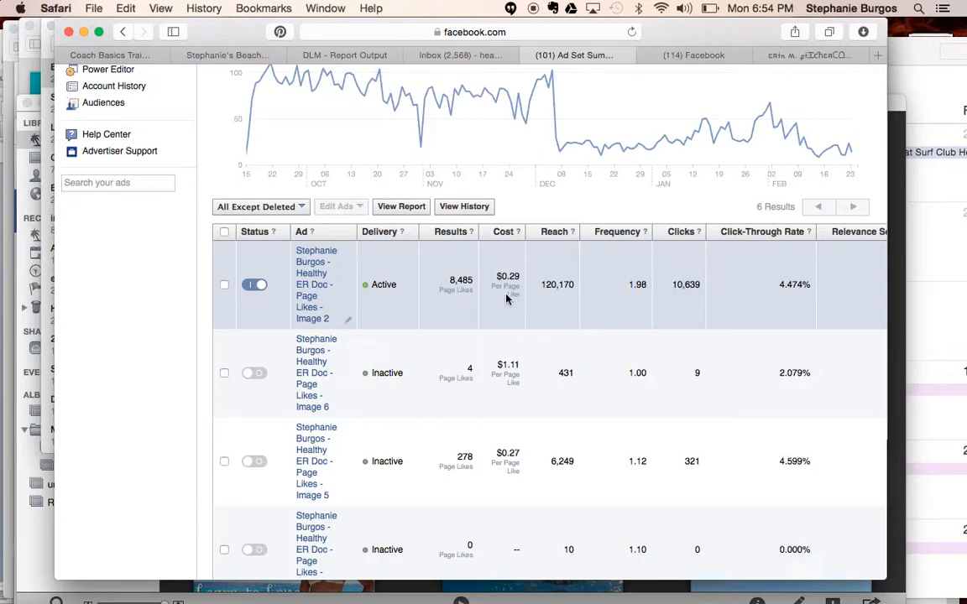
scroll(537, 334, up, 5)
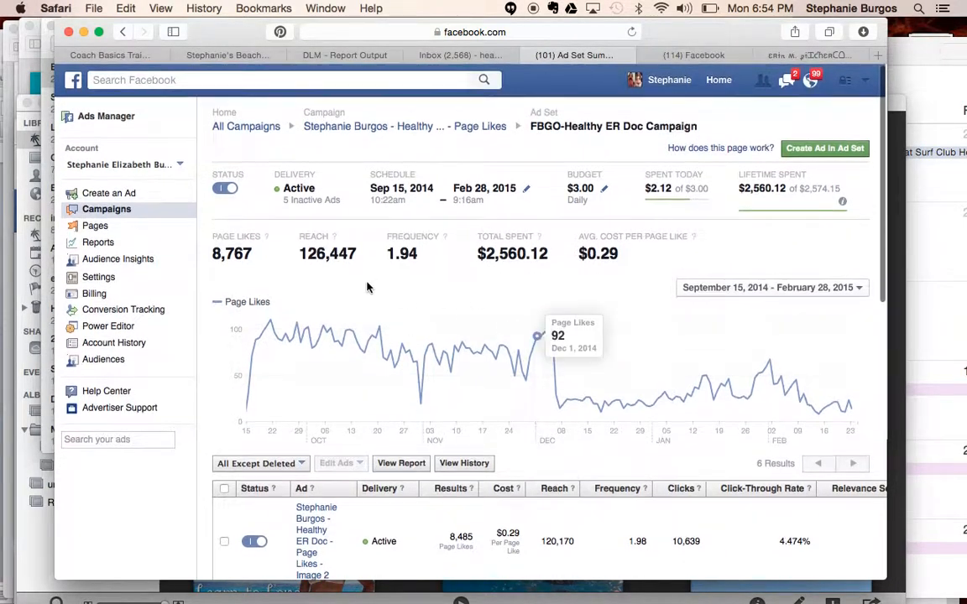
scroll(449, 236, down, 5)
scroll(449, 237, down, 5)
scroll(449, 236, up, 10)
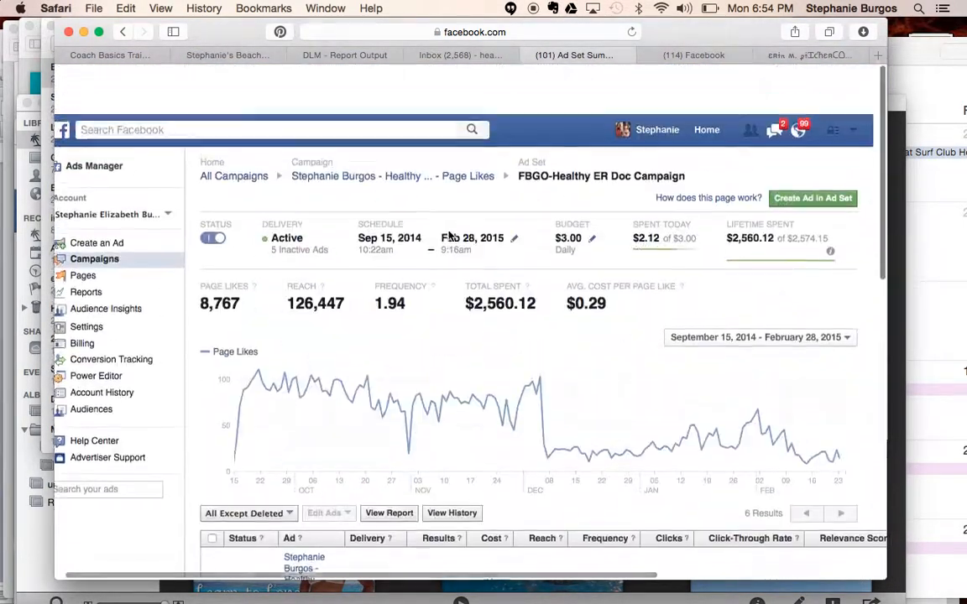
scroll(428, 156, left, 2)
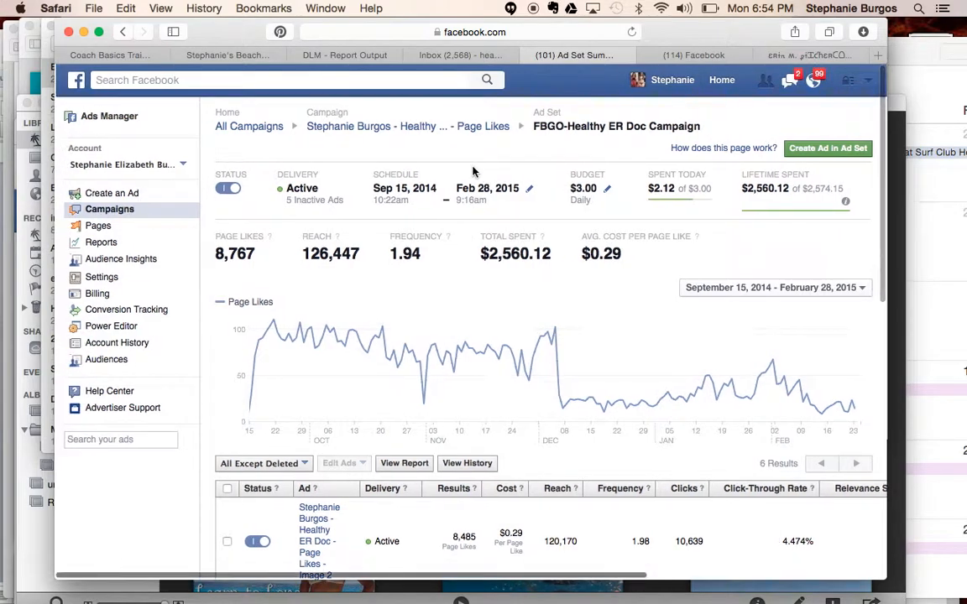